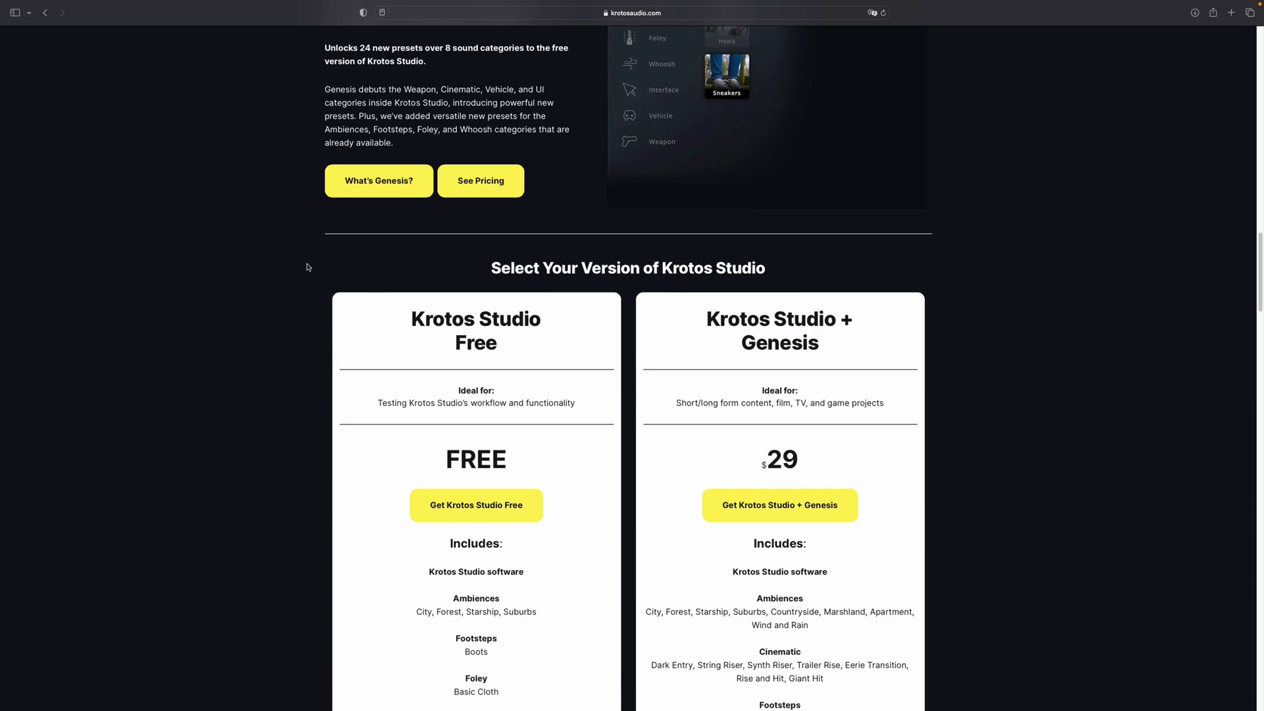
- Review the Krotos Studio page, including the Free and Genesis version comparison, tutorials, FAQ and support request form
{"action": "scroll", "coordinate": [307, 266], "scroll_direction": "down", "scroll_amount": 2}
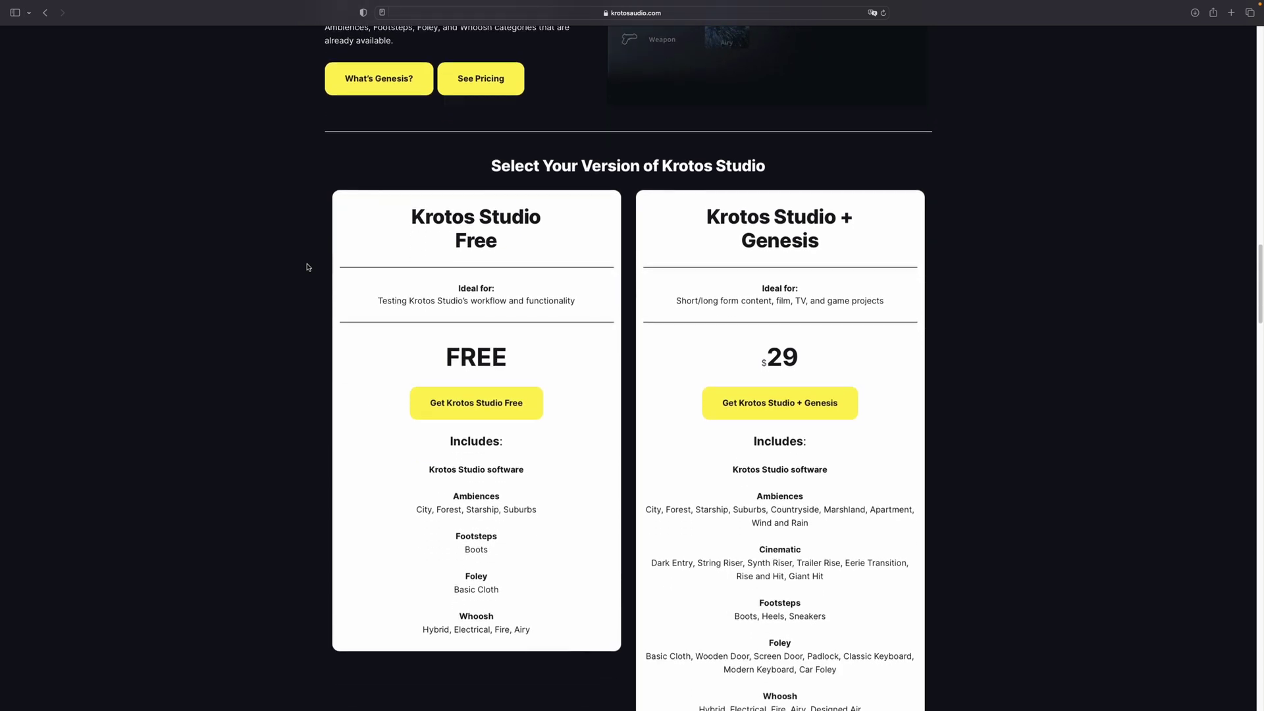
{"action": "scroll", "coordinate": [308, 266], "scroll_direction": "down", "scroll_amount": 3}
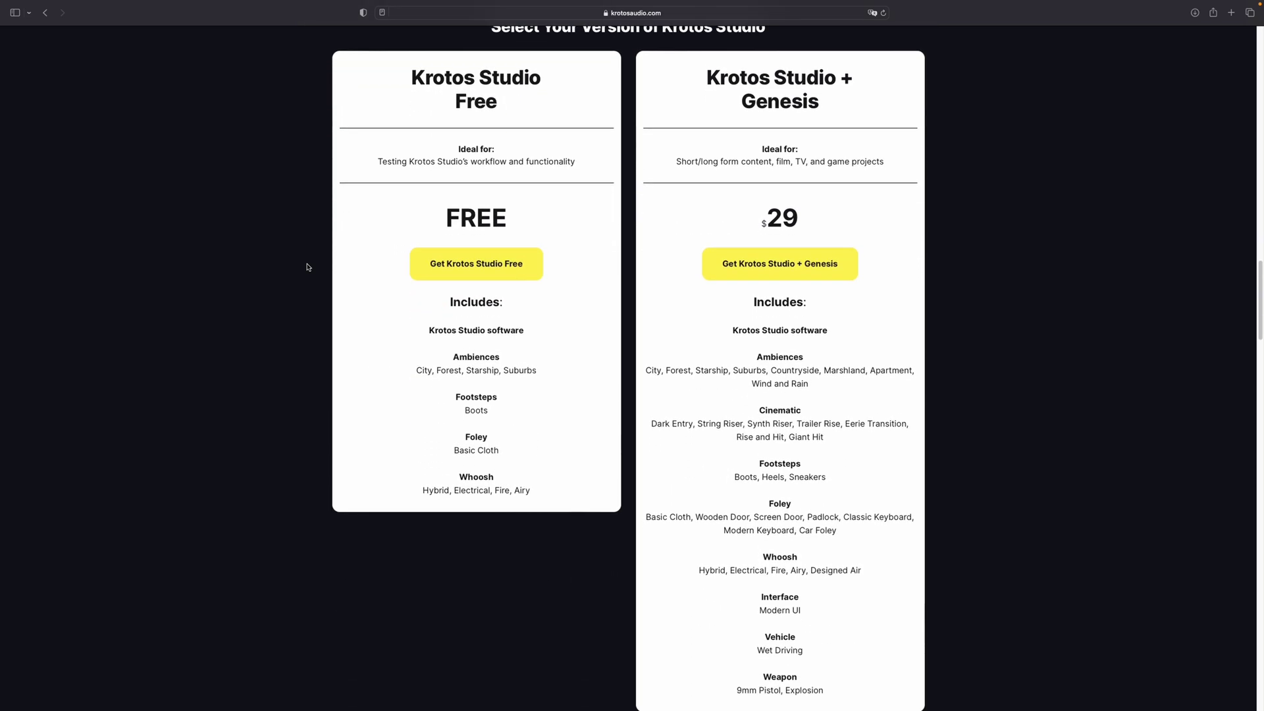
{"action": "scroll", "coordinate": [308, 266], "scroll_direction": "down", "scroll_amount": 4}
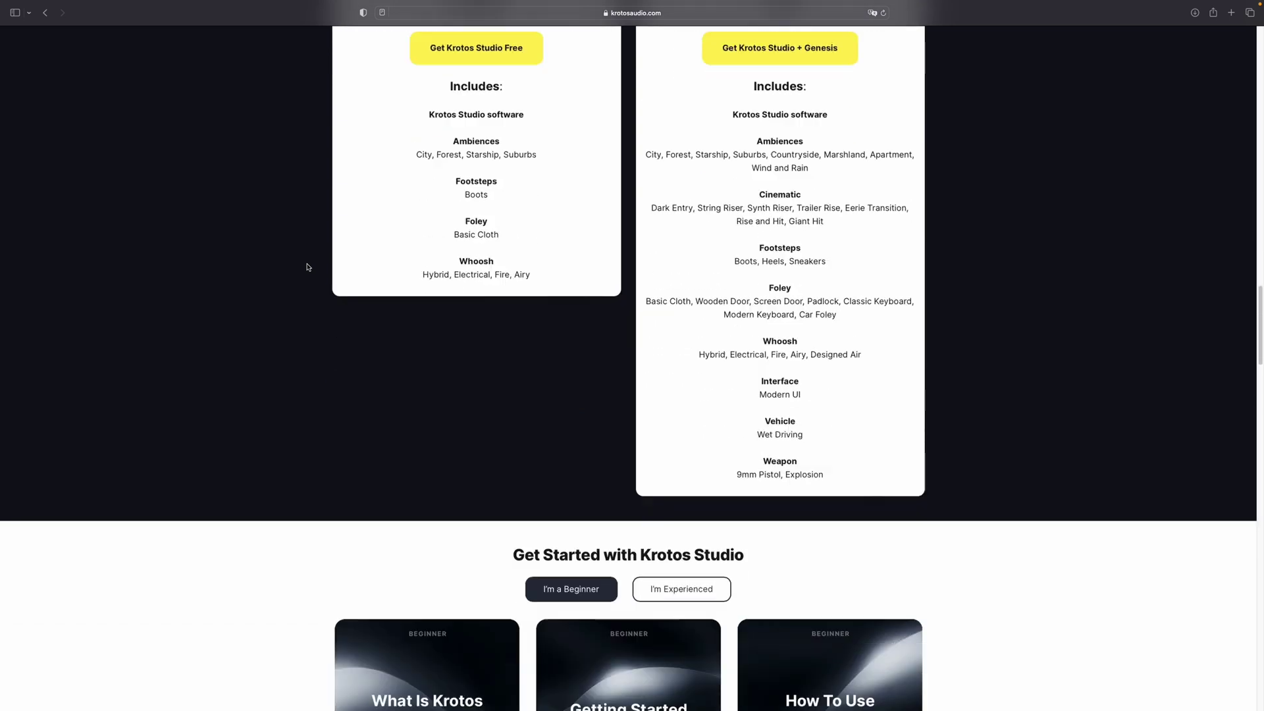
{"action": "scroll", "coordinate": [308, 266], "scroll_direction": "down", "scroll_amount": 4}
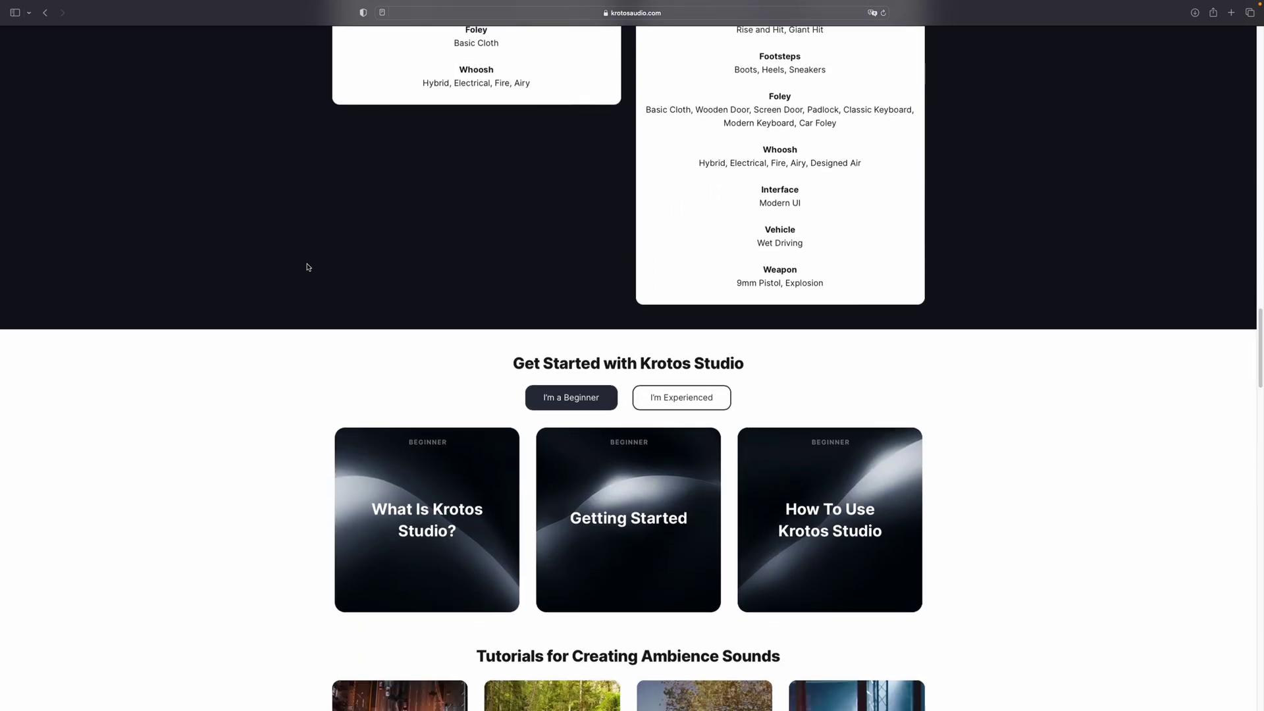
{"action": "scroll", "coordinate": [307, 267], "scroll_direction": "down", "scroll_amount": 1}
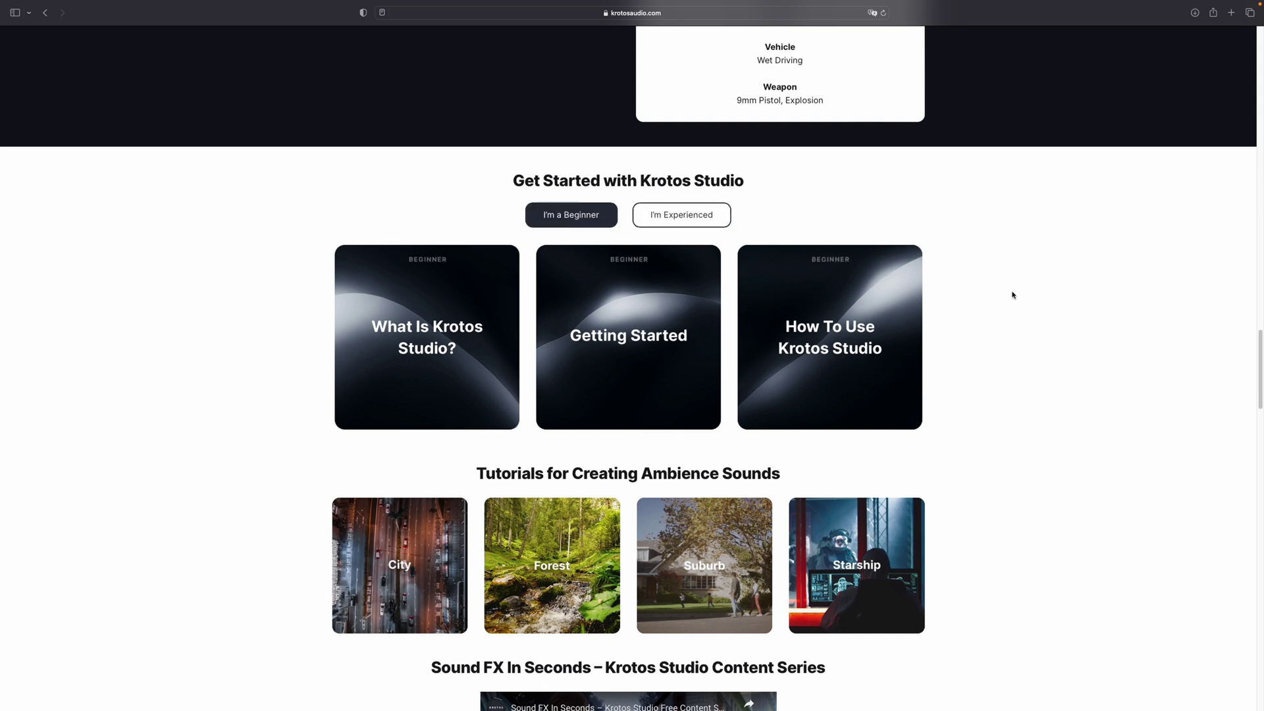
{"action": "scroll", "coordinate": [1012, 295], "scroll_direction": "down", "scroll_amount": 5}
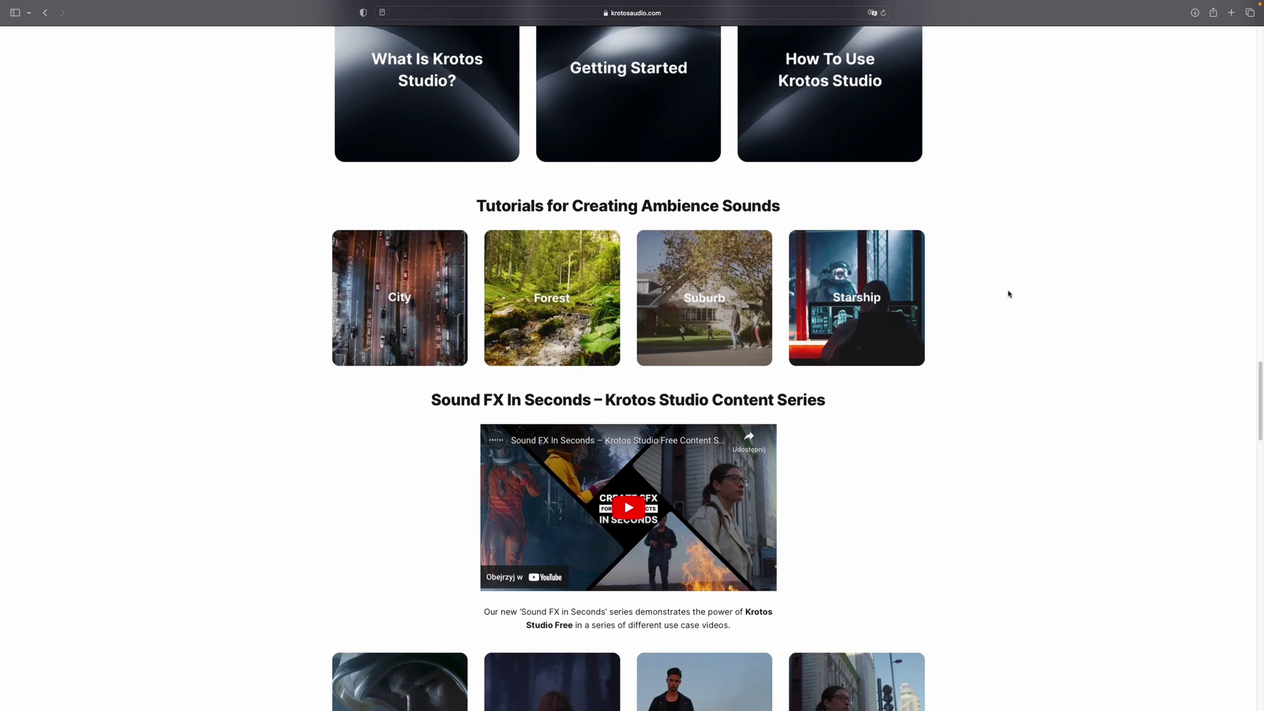
{"action": "scroll", "coordinate": [1009, 295], "scroll_direction": "down", "scroll_amount": 2}
{"action": "scroll", "coordinate": [1009, 294], "scroll_direction": "down", "scroll_amount": 4}
{"action": "scroll", "coordinate": [1009, 295], "scroll_direction": "down", "scroll_amount": 10}
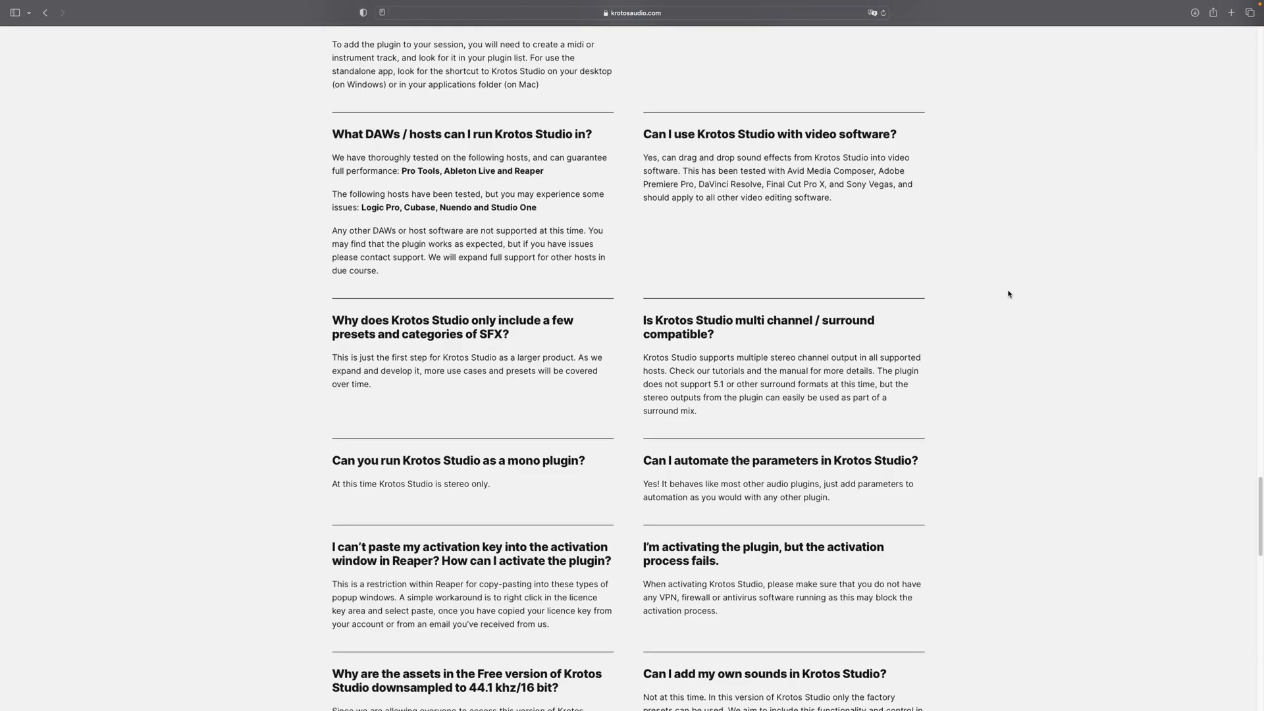
{"action": "scroll", "coordinate": [1009, 294], "scroll_direction": "down", "scroll_amount": 13}
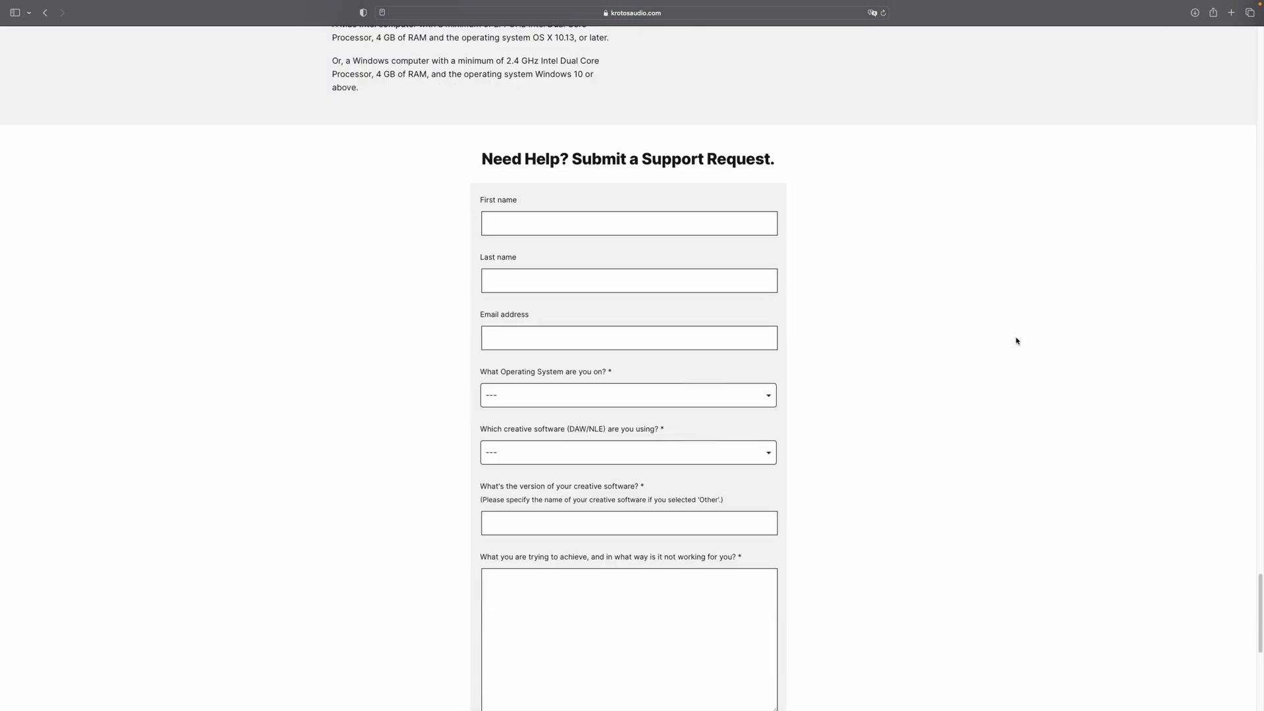
{"action": "key", "text": "super+Up"}
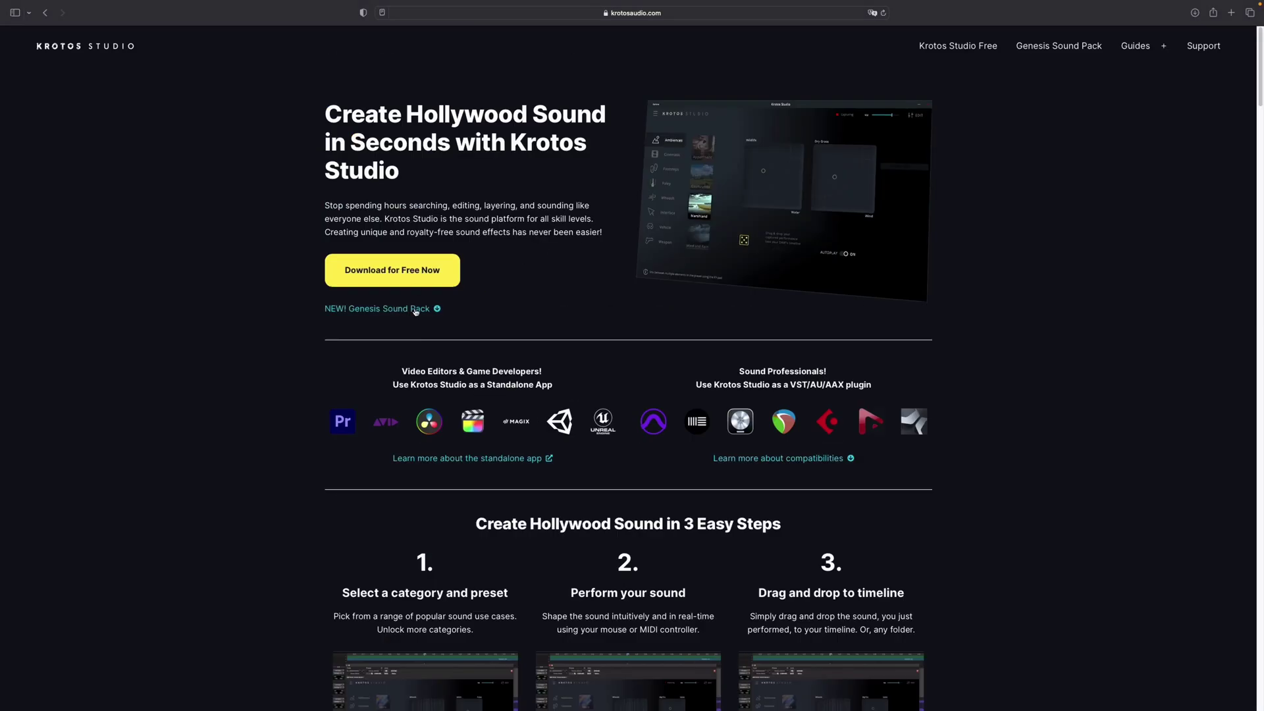
- Open the Genesis Sound Pack page and look over its product information
{"action": "left_click", "coordinate": [415, 309]}
{"action": "key", "text": "super+Up"}
{"action": "left_click", "coordinate": [1053, 52]}
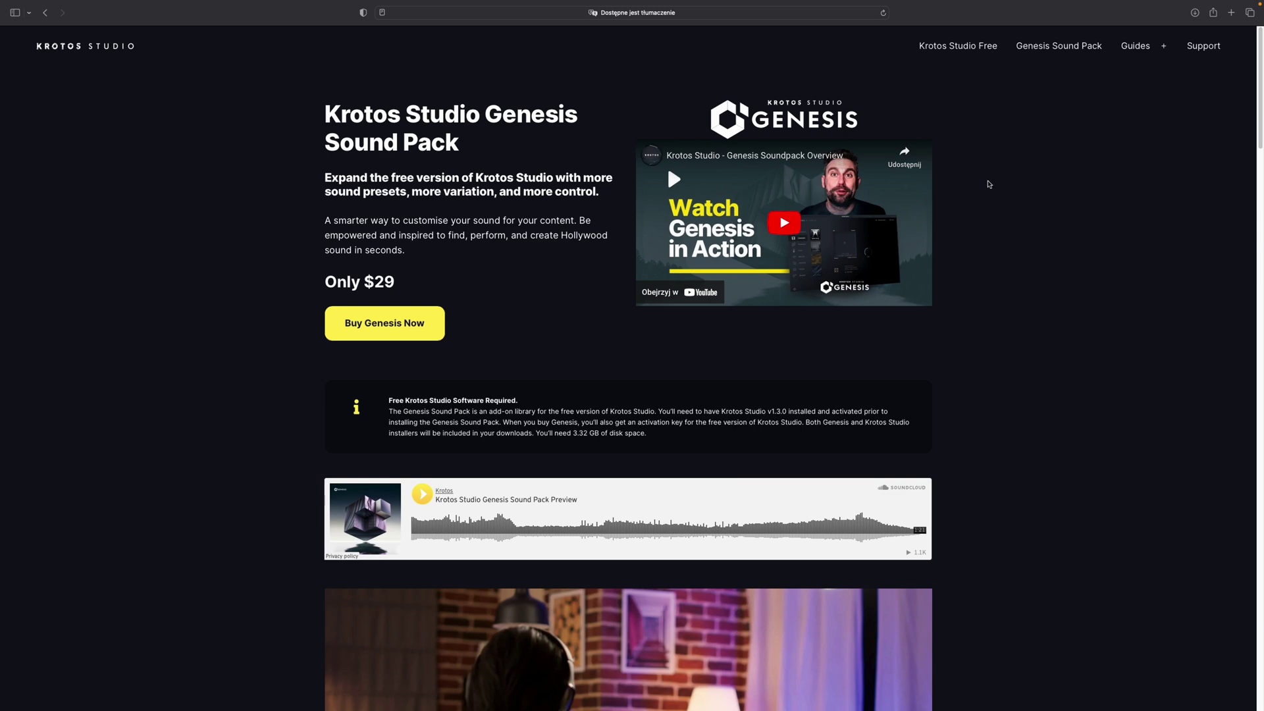
{"action": "scroll", "coordinate": [970, 181], "scroll_direction": "down", "scroll_amount": 5}
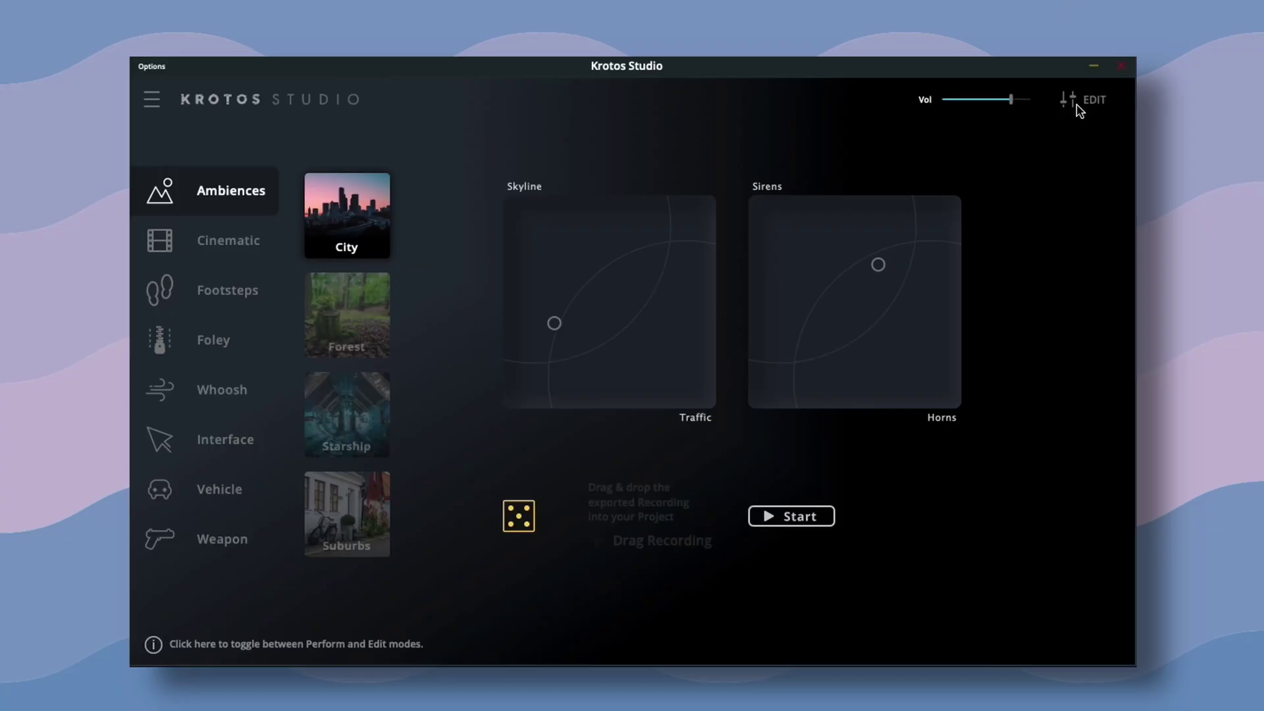
- View the information about Edit mode and close it
{"action": "left_click", "coordinate": [1078, 105]}
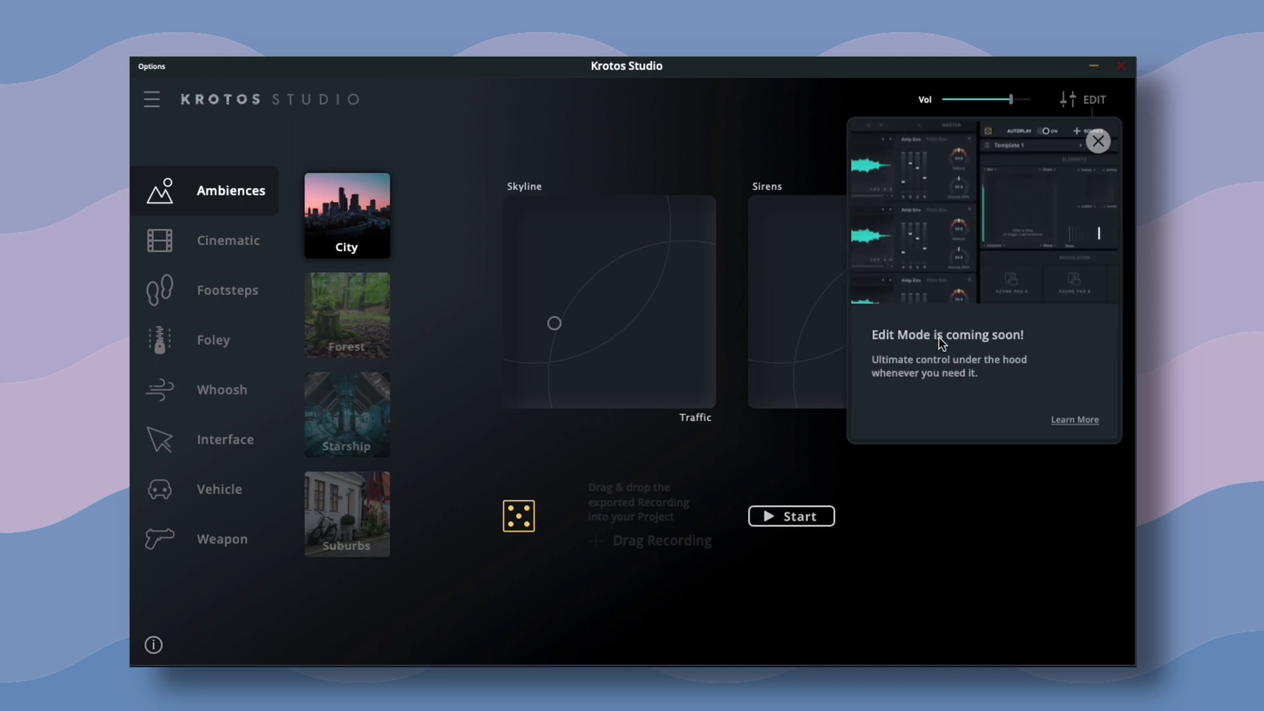
{"action": "left_click", "coordinate": [1097, 142]}
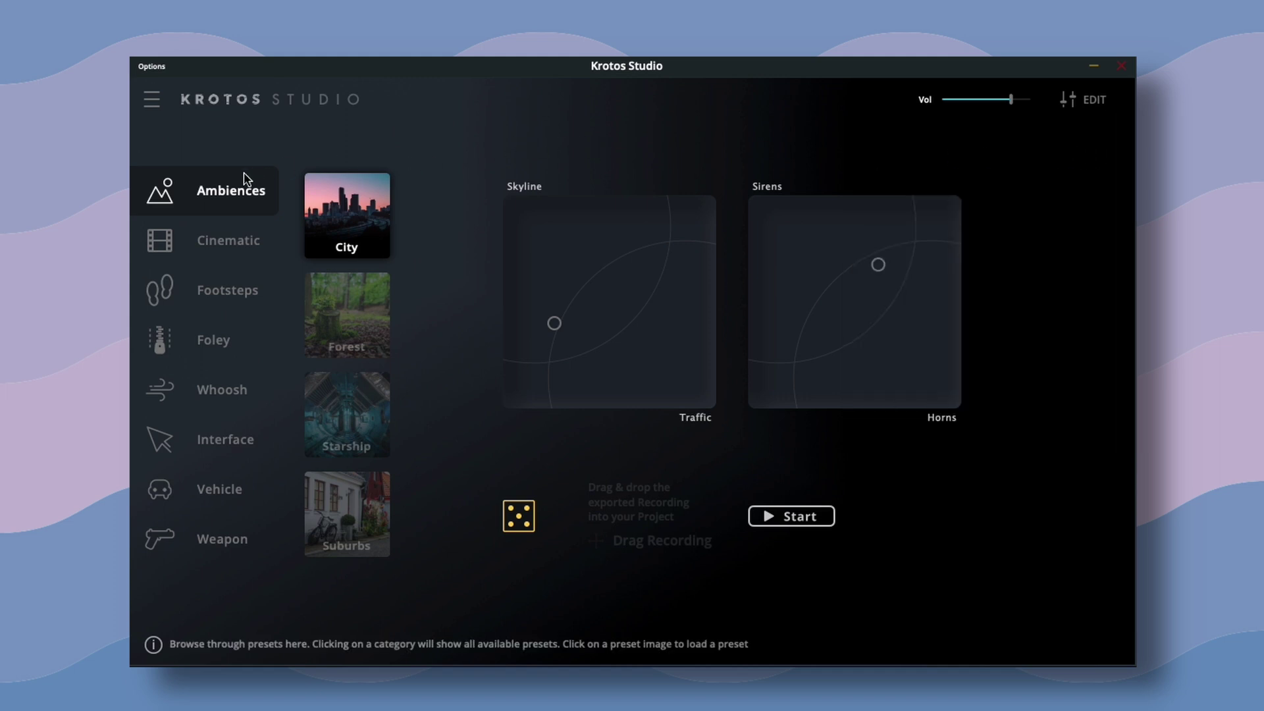
- Browse the presets in the Cinematic, Footsteps, Foley, Whoosh, Interface, Vehicle and Weapon categories
{"action": "left_click", "coordinate": [251, 238]}
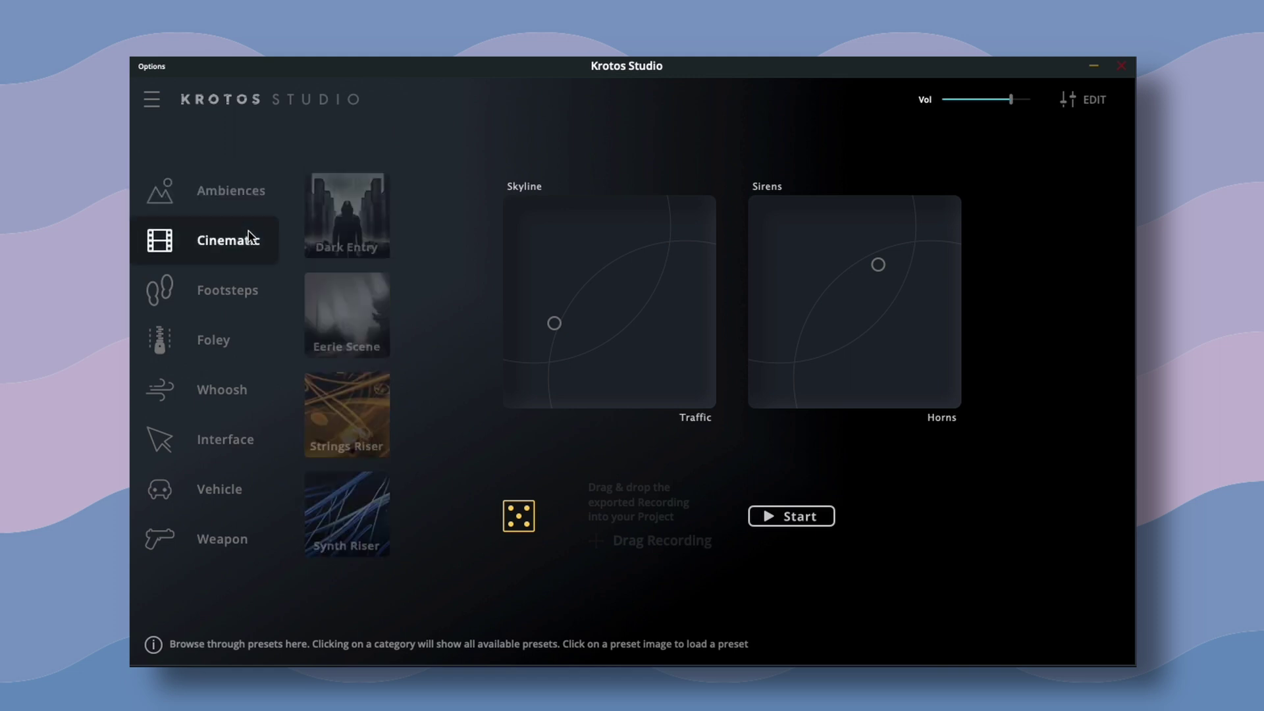
{"action": "left_click", "coordinate": [253, 293]}
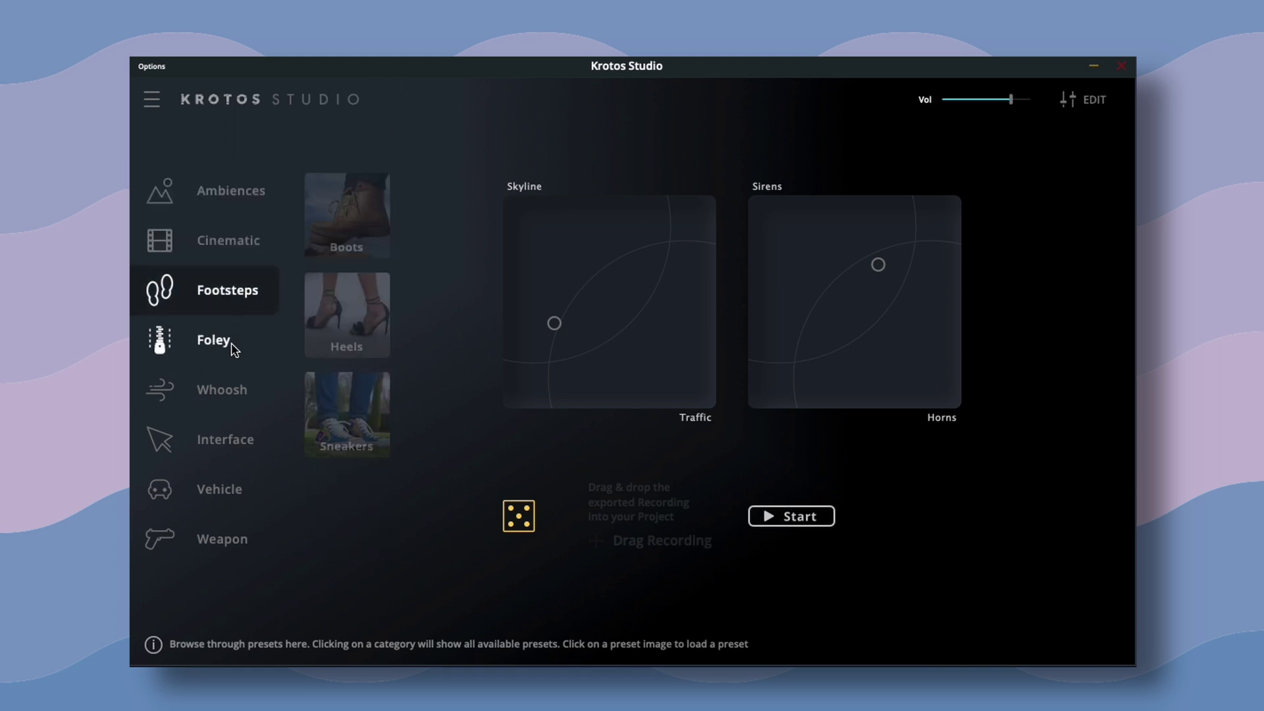
{"action": "left_click", "coordinate": [258, 343]}
{"action": "left_click", "coordinate": [243, 389]}
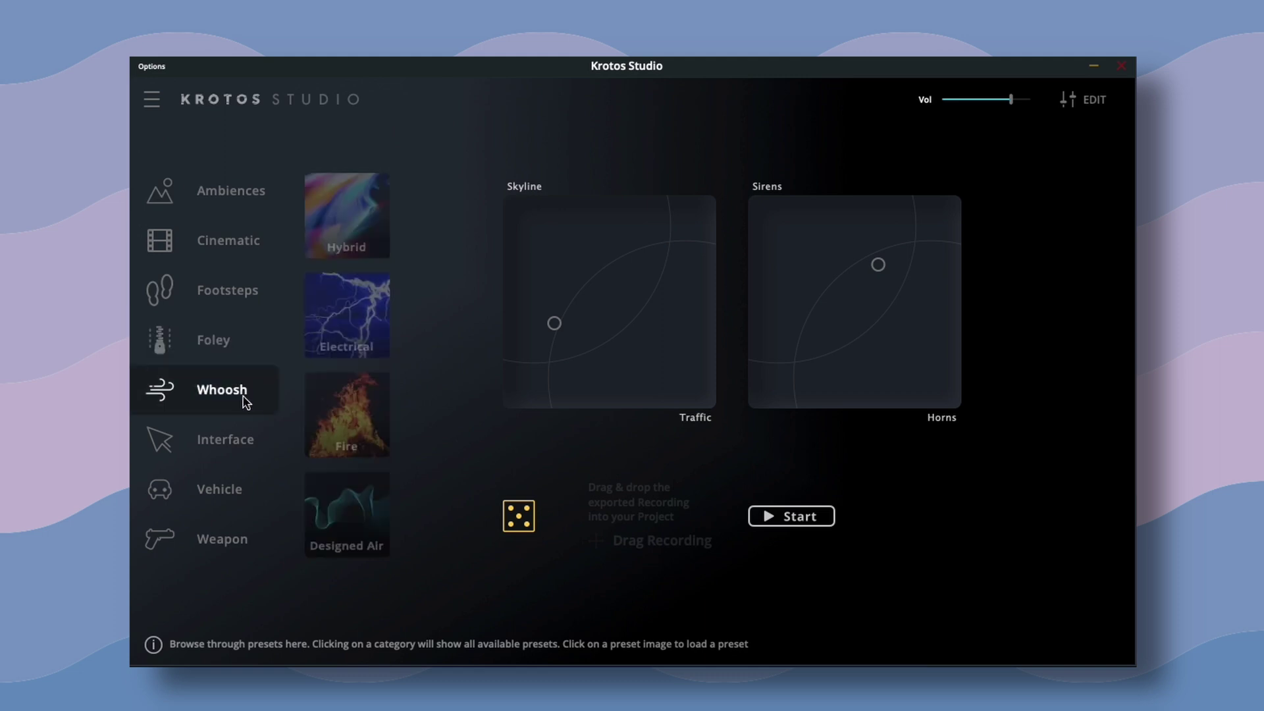
{"action": "left_click", "coordinate": [253, 440]}
{"action": "left_click", "coordinate": [226, 494]}
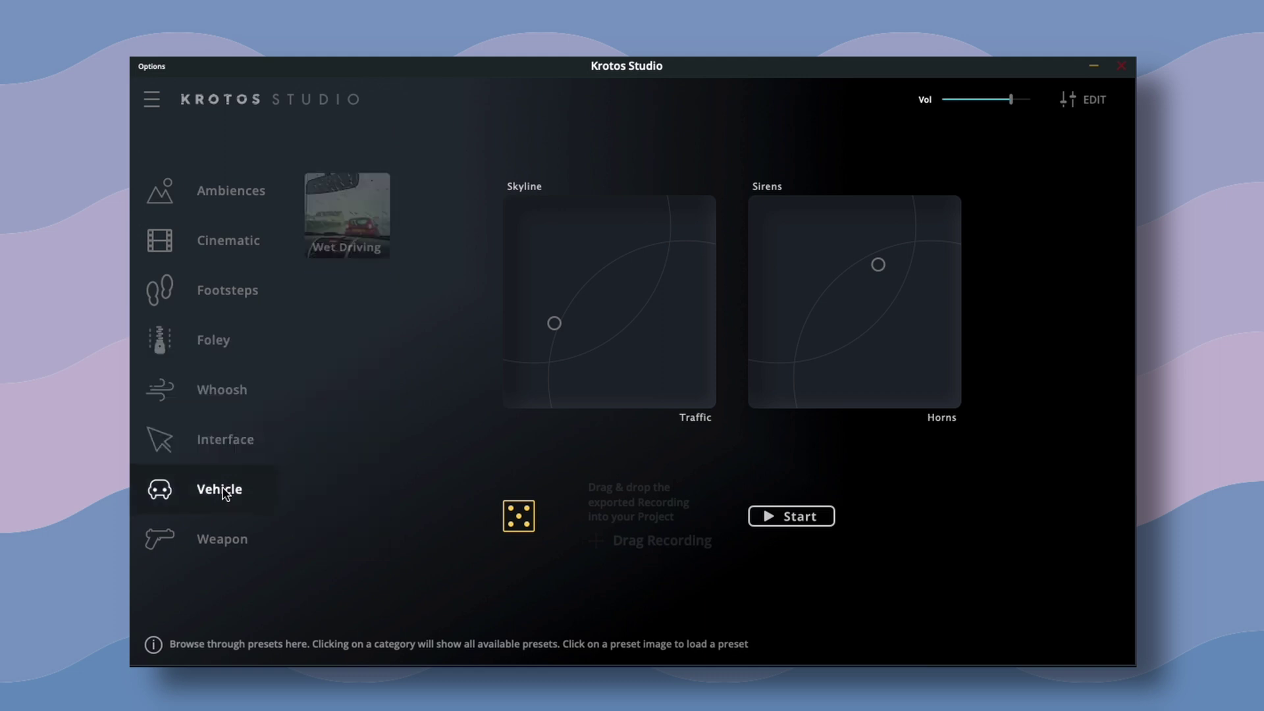
{"action": "left_click", "coordinate": [237, 536]}
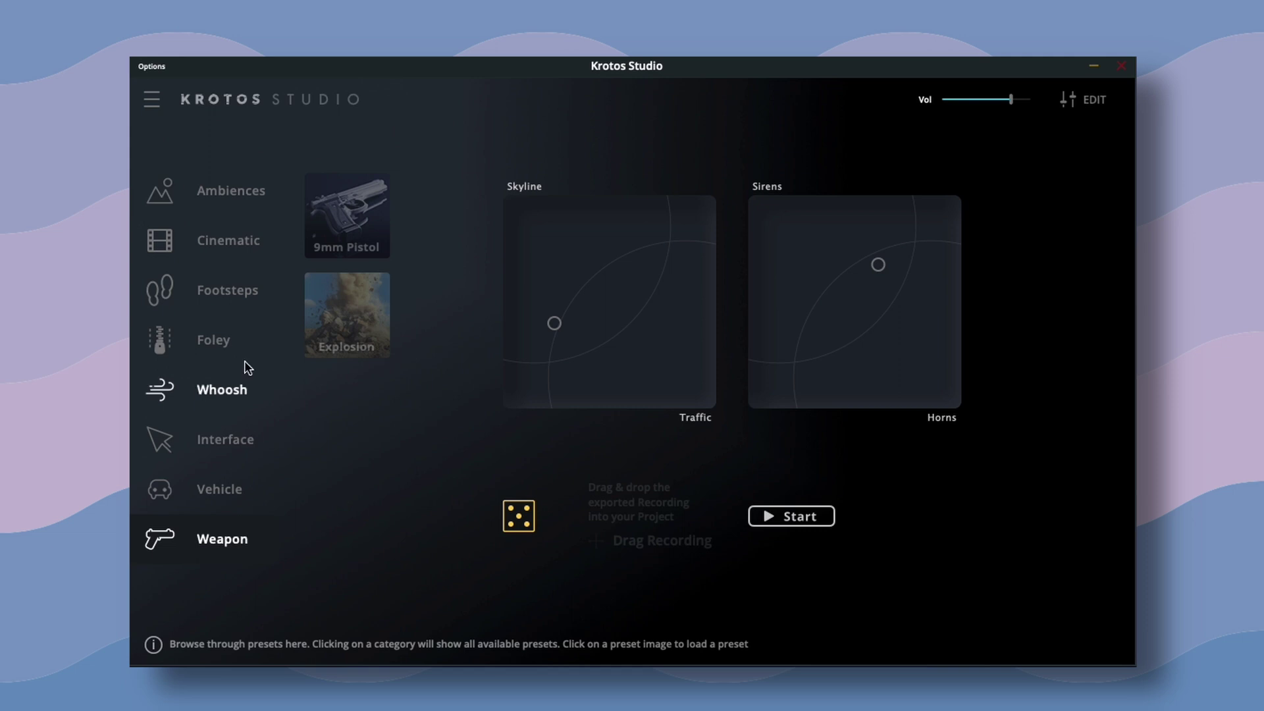
- Audition the Forest, Starship and Suburbs presets in the Ambiences category and look through the remaining ambience presets
{"action": "left_click", "coordinate": [255, 210]}
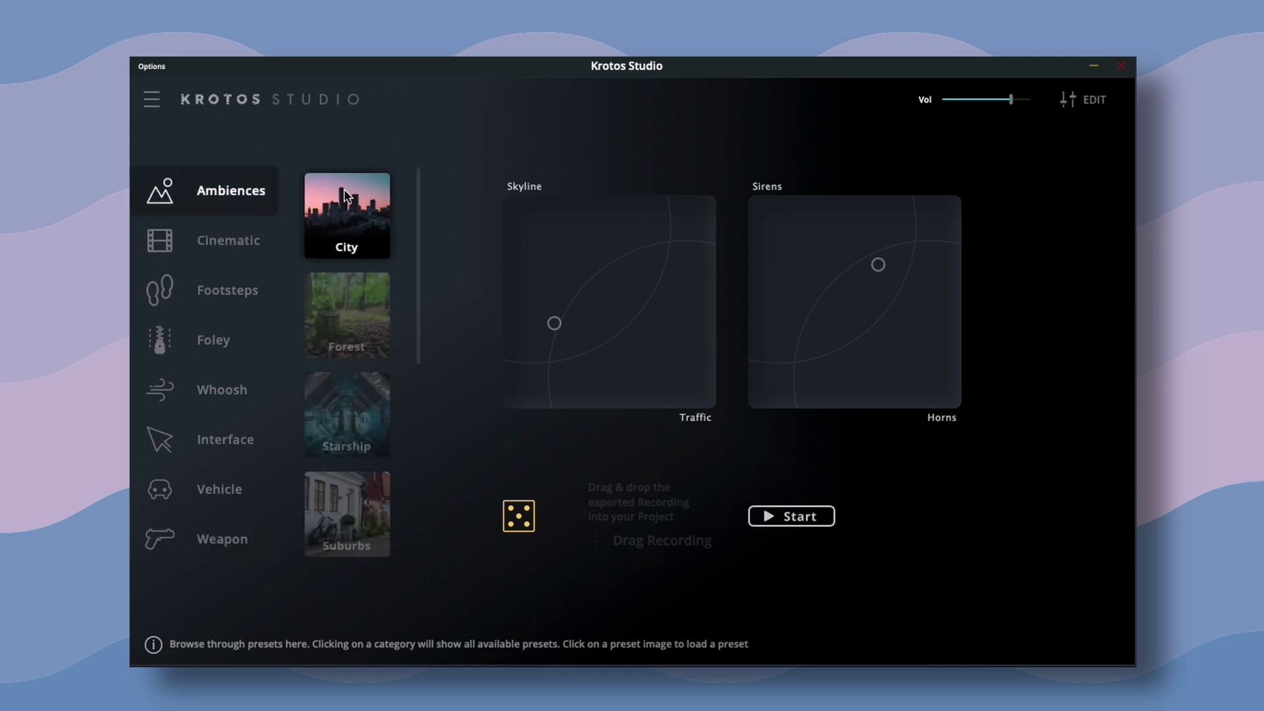
{"action": "left_click", "coordinate": [363, 313]}
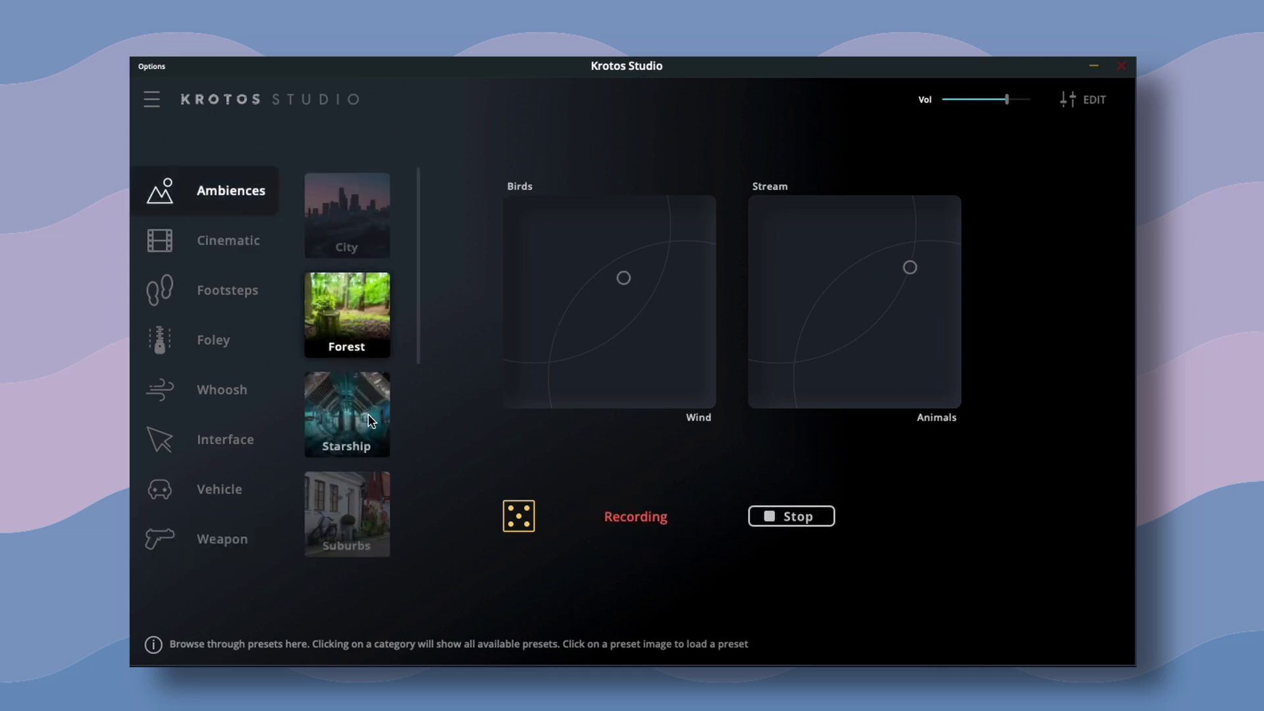
{"action": "left_click", "coordinate": [368, 413]}
{"action": "left_click", "coordinate": [370, 516]}
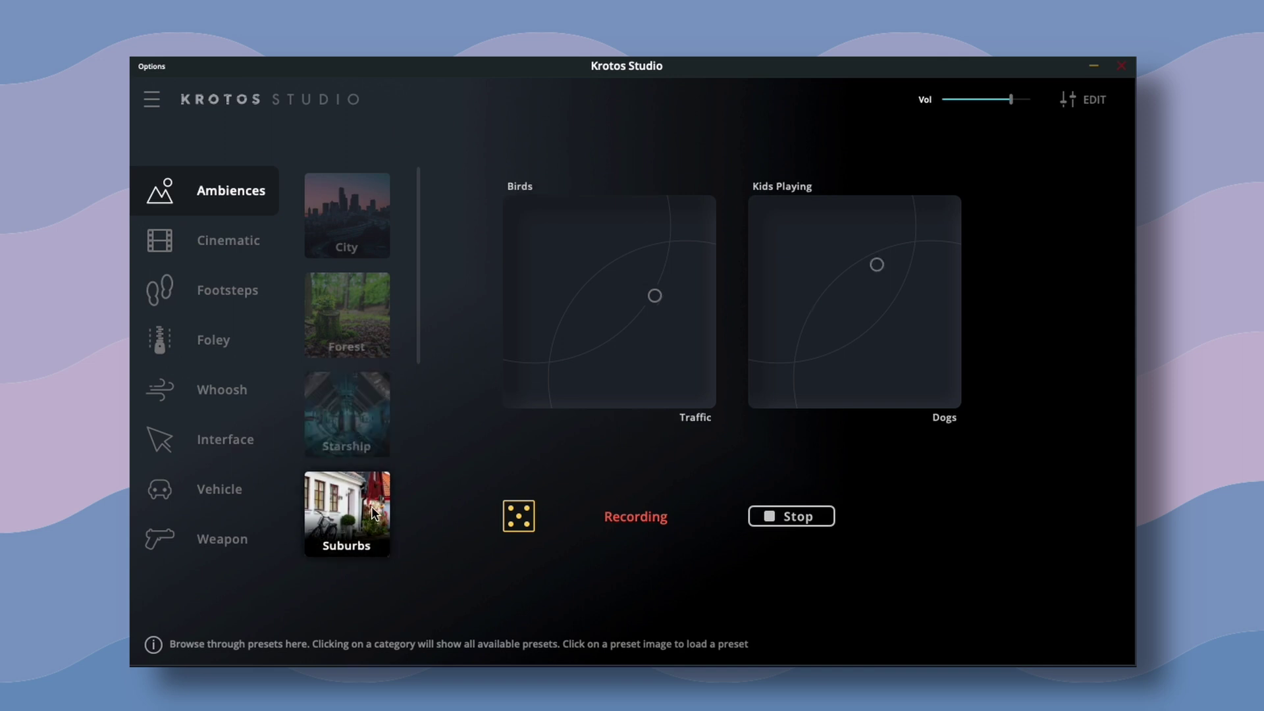
{"action": "scroll", "coordinate": [358, 245], "scroll_direction": "down", "scroll_amount": 3}
{"action": "scroll", "coordinate": [359, 260], "scroll_direction": "down", "scroll_amount": 2}
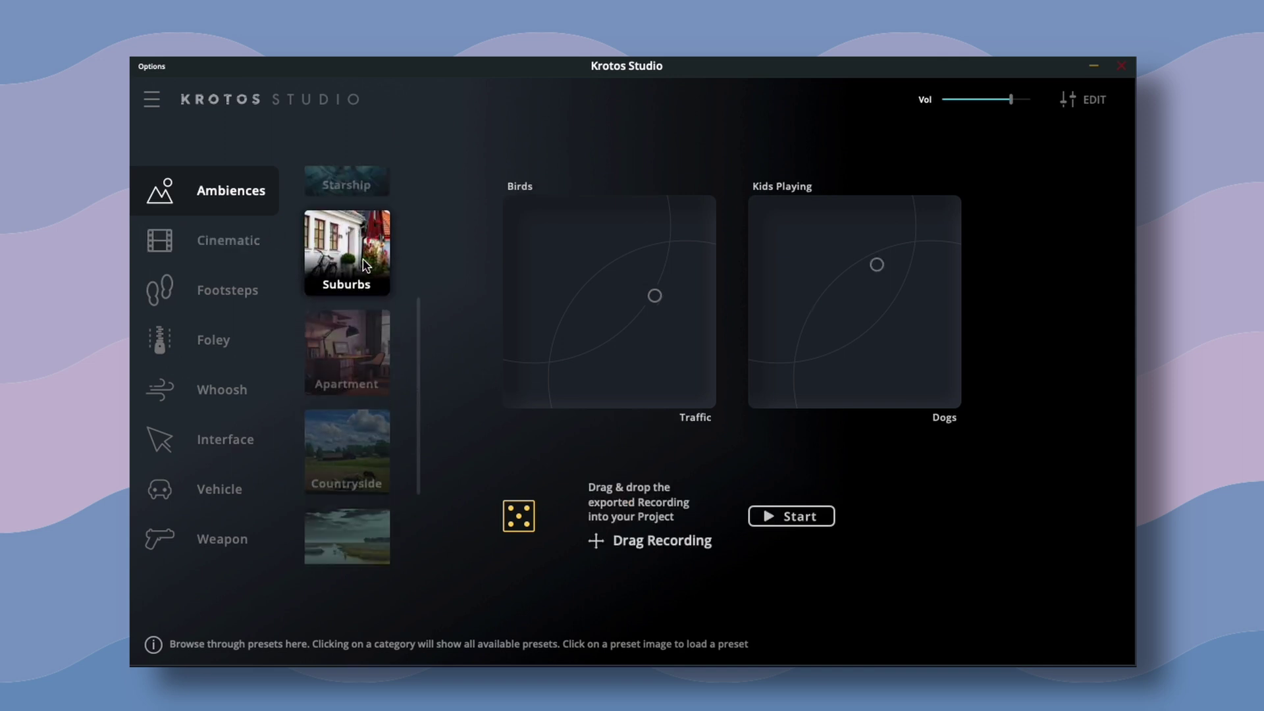
- Go through the preset lists of every category from Cinematic to Weapon once more
{"action": "left_click", "coordinate": [255, 245]}
{"action": "left_click_drag", "start_coordinate": [415, 216], "coordinate": [417, 276]}
{"action": "left_click", "coordinate": [273, 291]}
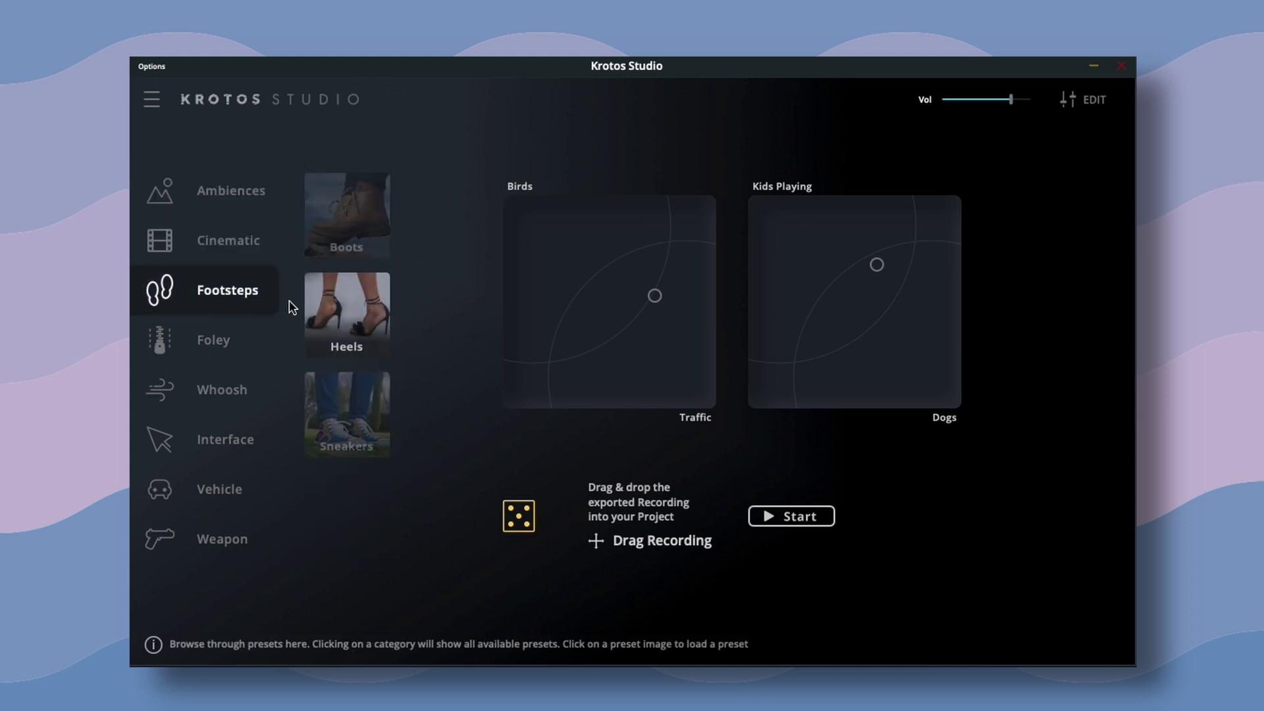
{"action": "left_click", "coordinate": [255, 339]}
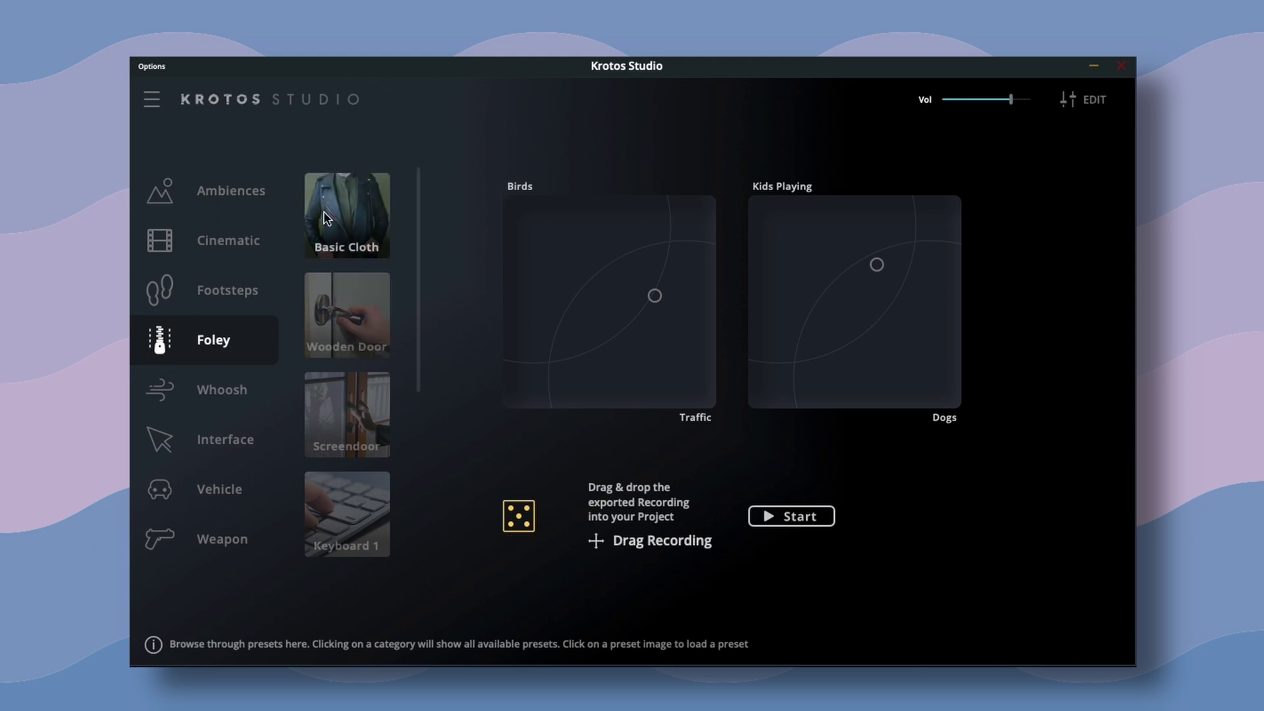
{"action": "left_click", "coordinate": [217, 388]}
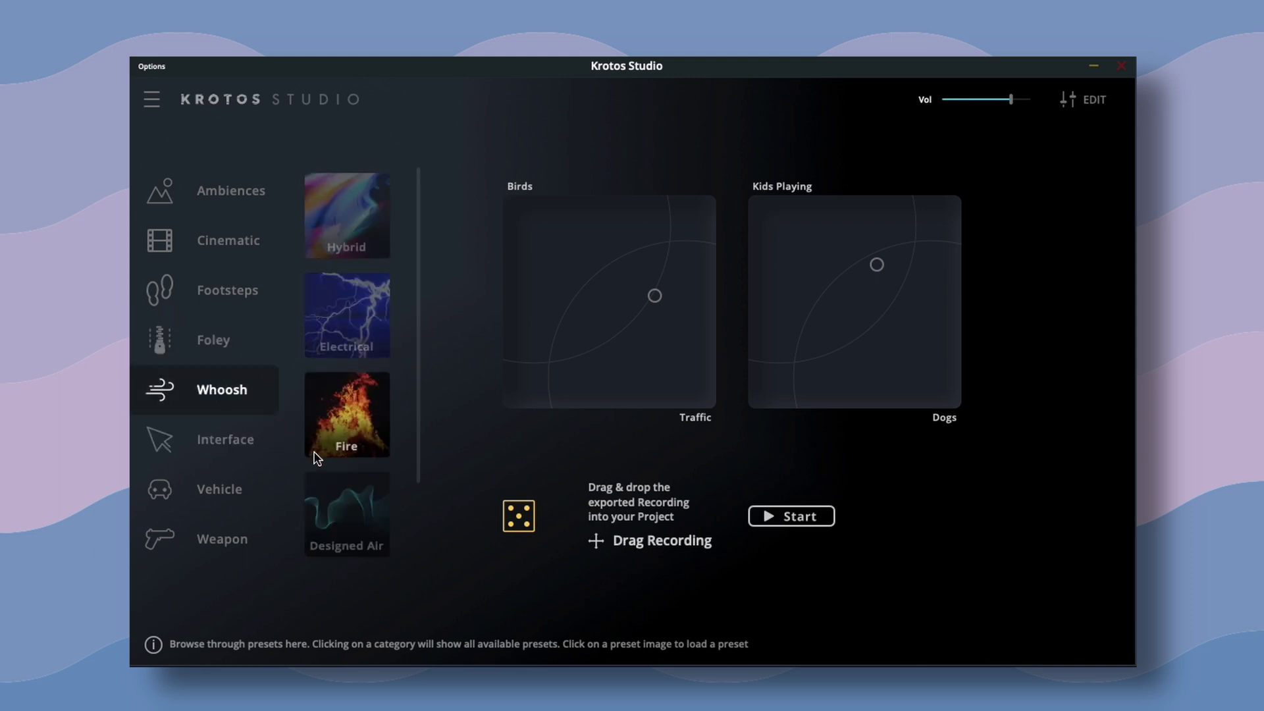
{"action": "left_click", "coordinate": [233, 459]}
{"action": "left_click", "coordinate": [225, 499]}
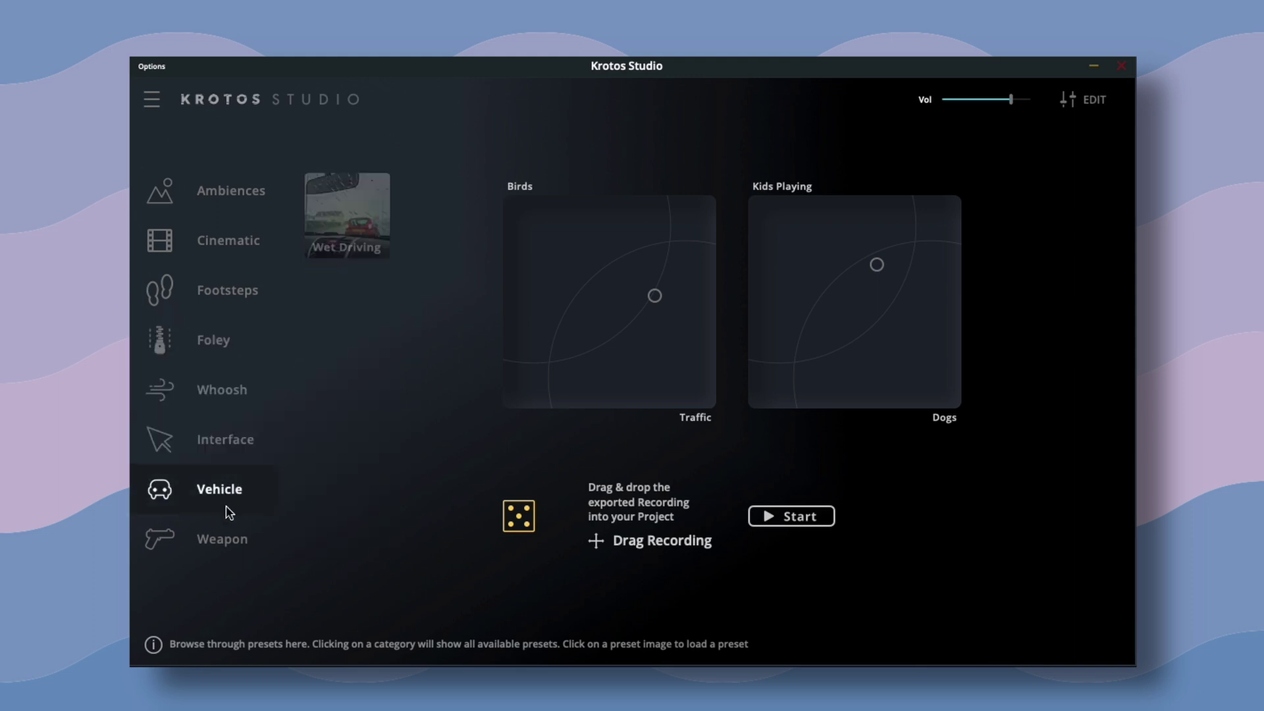
{"action": "left_click", "coordinate": [227, 533]}
- Load the Countryside preset from the Ambiences category and stop its recording
{"action": "left_click", "coordinate": [251, 202]}
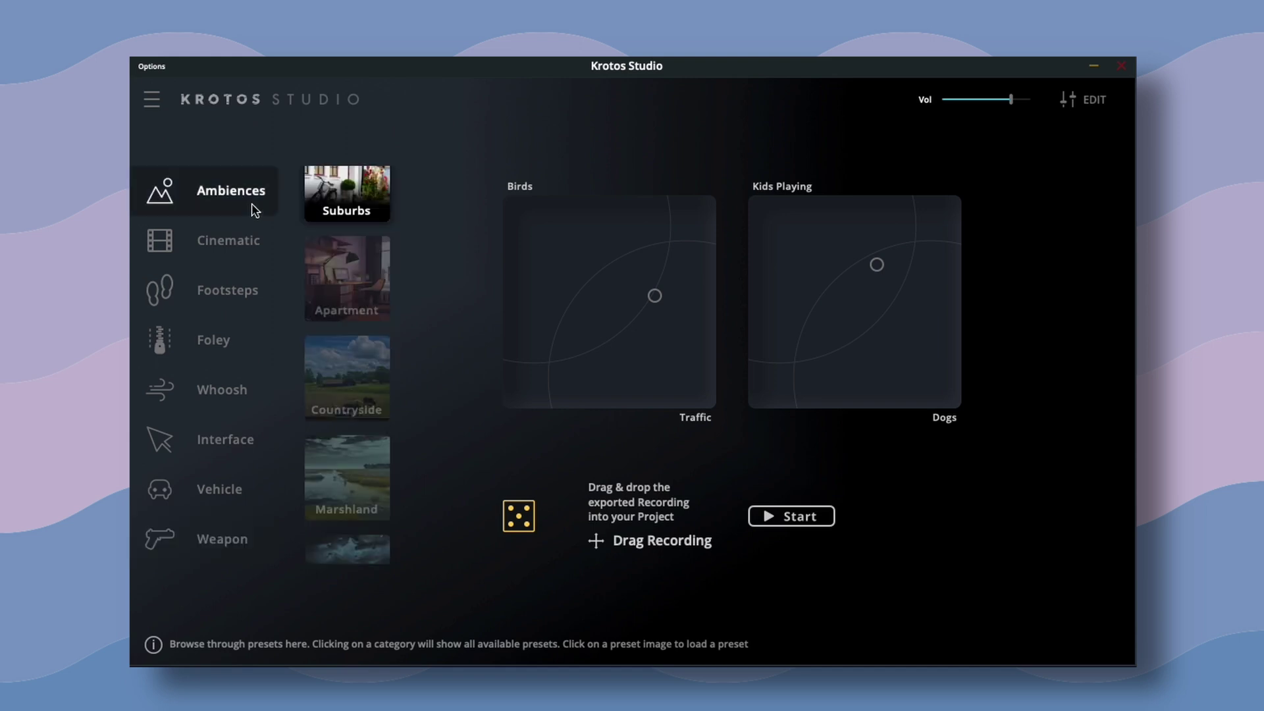
{"action": "left_click", "coordinate": [358, 382]}
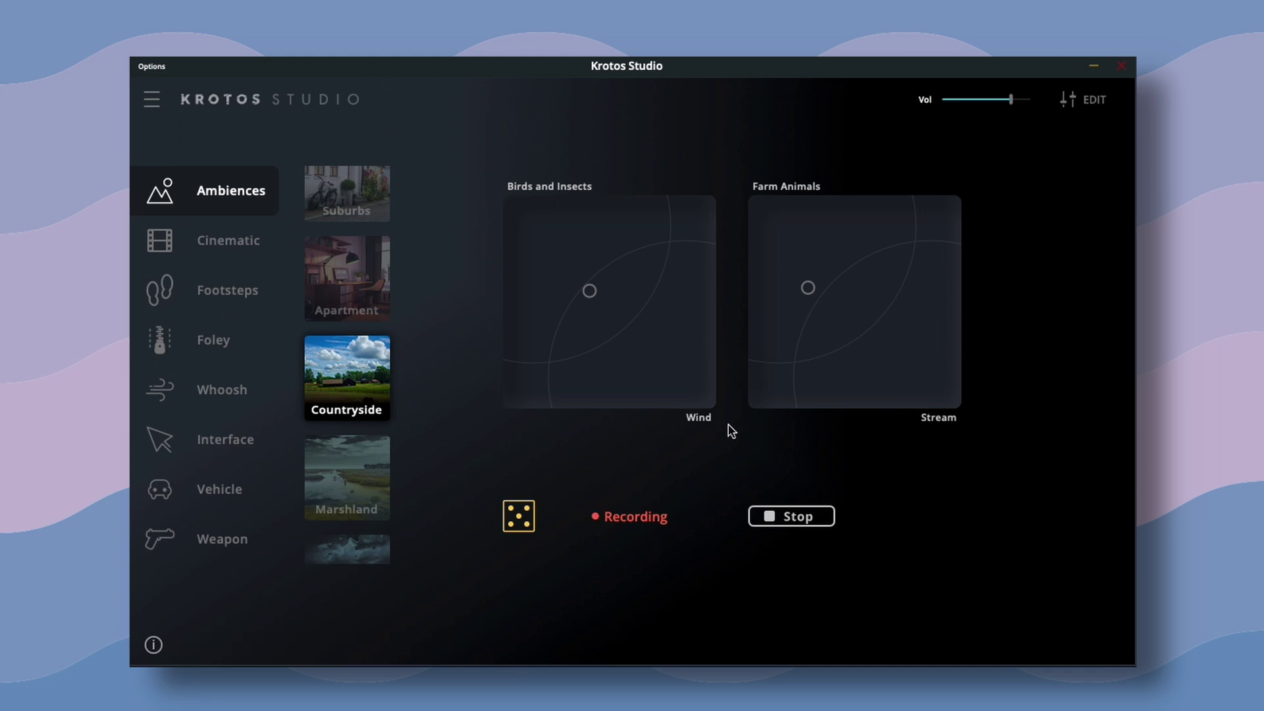
{"action": "left_click", "coordinate": [764, 516]}
- View the information about Variation Control and close it
{"action": "left_click", "coordinate": [513, 518]}
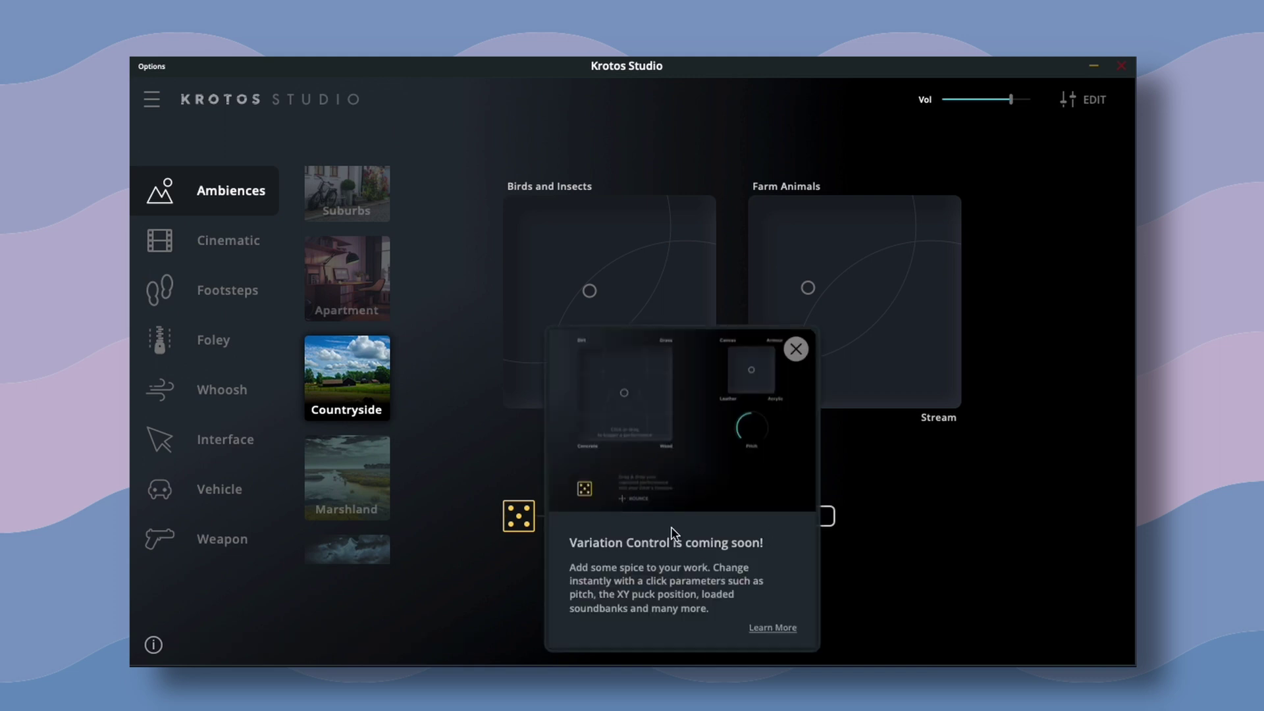
{"action": "left_click", "coordinate": [796, 349]}
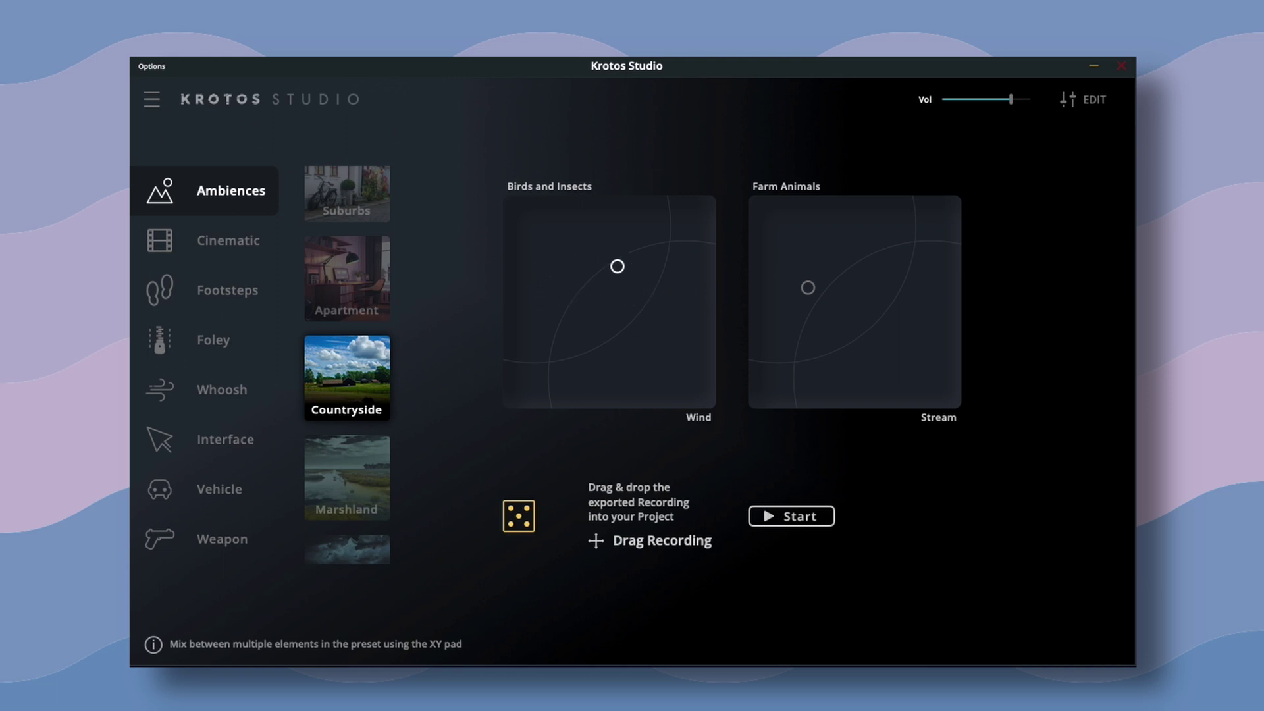
- Adjust the Countryside mix by moving the pucks on the Birds and Insects/Wind and Farm Animals/Stream XY pads
{"action": "left_click_drag", "start_coordinate": [659, 330], "coordinate": [664, 353]}
{"action": "left_click_drag", "start_coordinate": [808, 288], "coordinate": [819, 260]}
{"action": "left_click_drag", "start_coordinate": [896, 222], "coordinate": [927, 252]}
- Show the Boots preset in the Footsteps category and adjust its Pitch and Pan knobs
{"action": "left_click", "coordinate": [227, 290]}
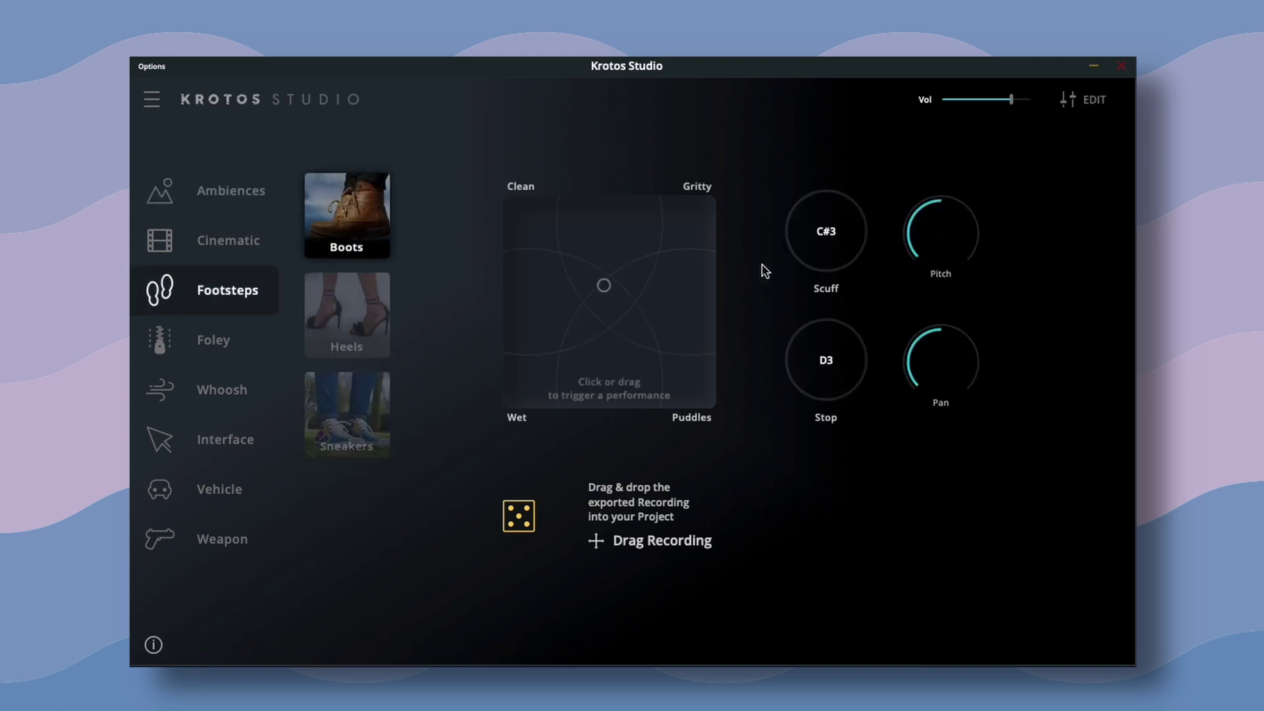
{"action": "left_click_drag", "start_coordinate": [946, 240], "coordinate": [948, 218]}
{"action": "left_click_drag", "start_coordinate": [939, 322], "coordinate": [935, 365]}
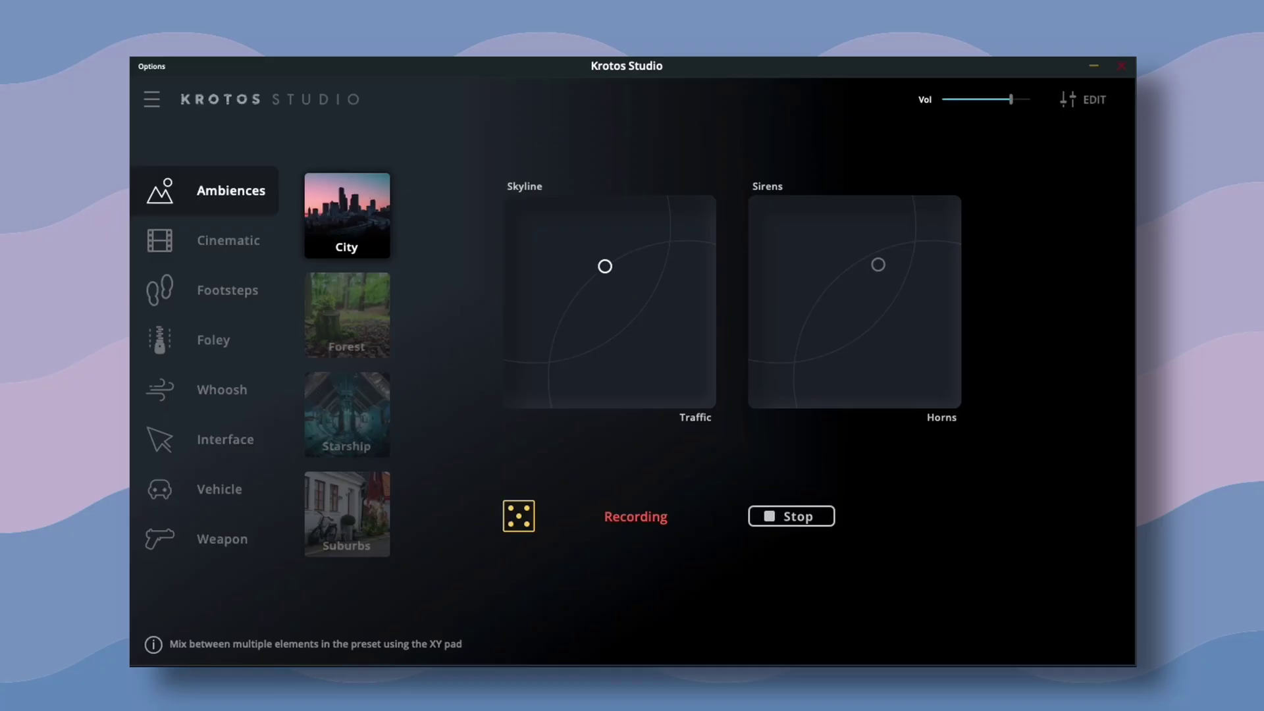
- Shift the City ambience mix toward Traffic on the first XY pad and toward Sirens on the second
{"action": "left_click_drag", "start_coordinate": [604, 265], "coordinate": [666, 367]}
{"action": "left_click_drag", "start_coordinate": [878, 264], "coordinate": [779, 223]}
- Load the Starship preset and shift its mix toward Engine Rumble and UI Beeps on the XY pads
{"action": "left_click", "coordinate": [359, 398]}
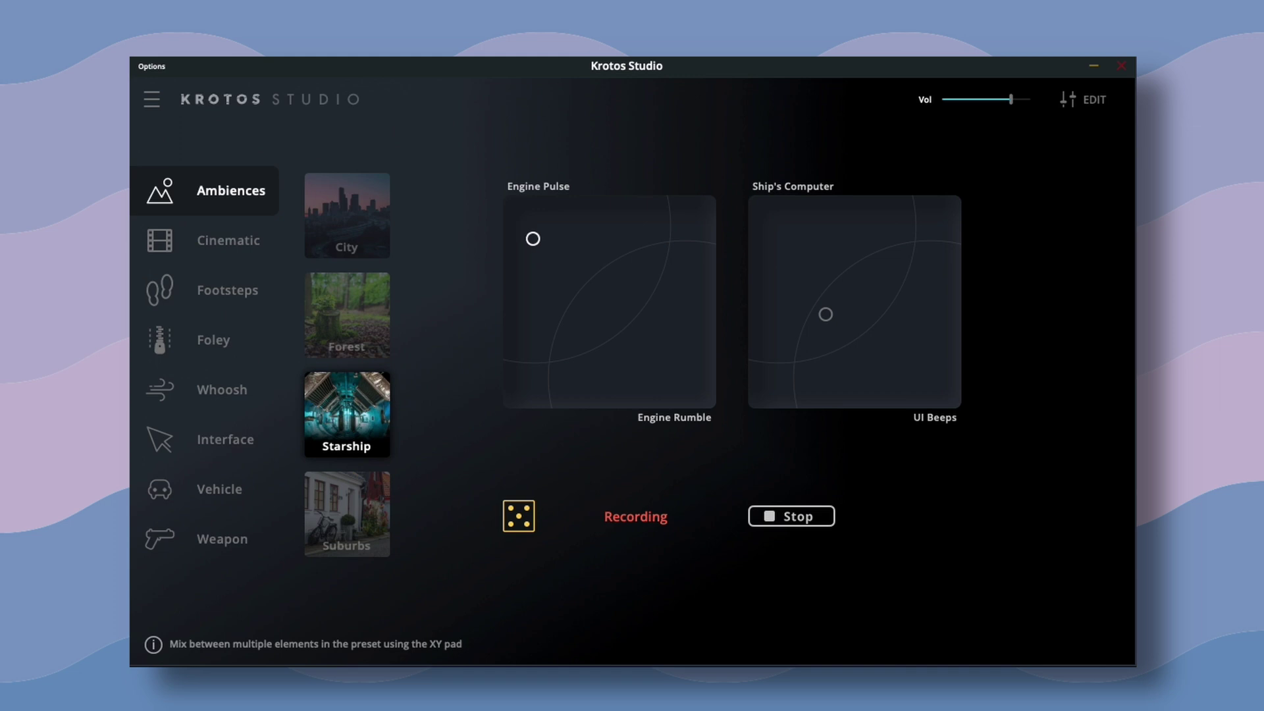
{"action": "left_click_drag", "start_coordinate": [835, 329], "coordinate": [887, 240]}
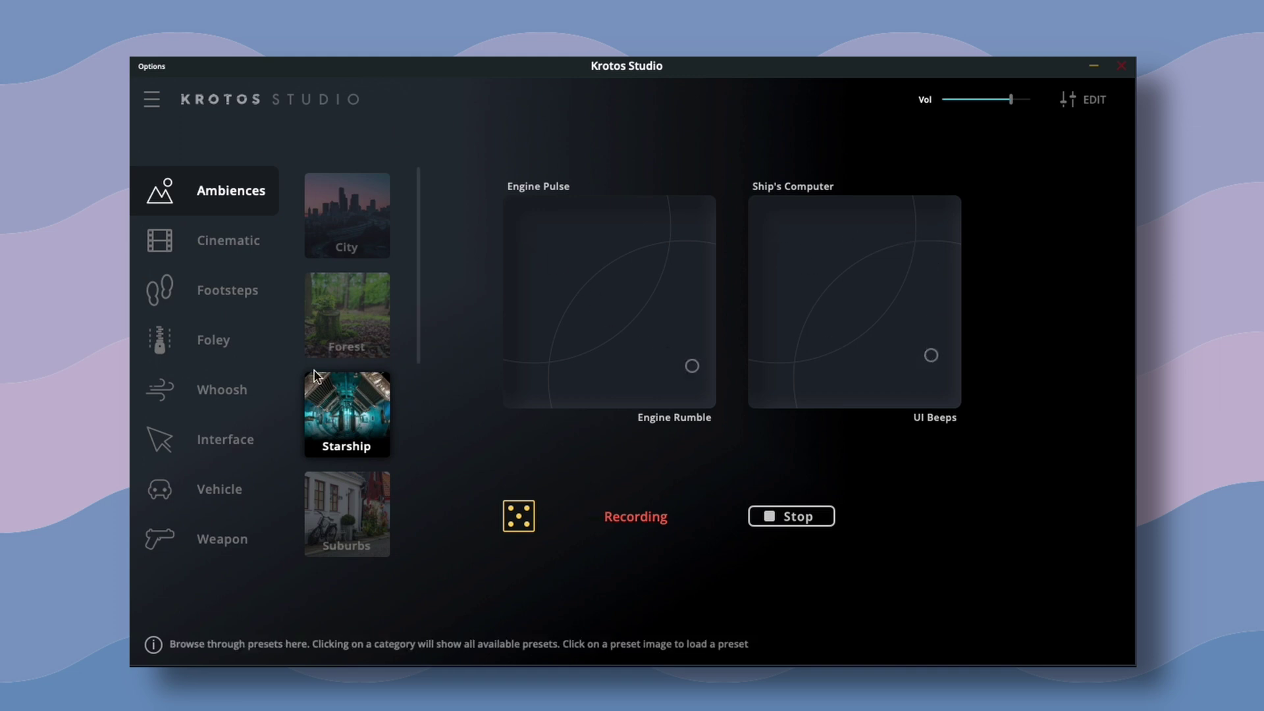
- Load the Wind and Rain ambience and shift its mix toward Forest Wind on the first XY pad and Close rain on the second
{"action": "scroll", "coordinate": [326, 372], "scroll_direction": "down", "scroll_amount": 8}
{"action": "scroll", "coordinate": [327, 372], "scroll_direction": "down", "scroll_amount": 2}
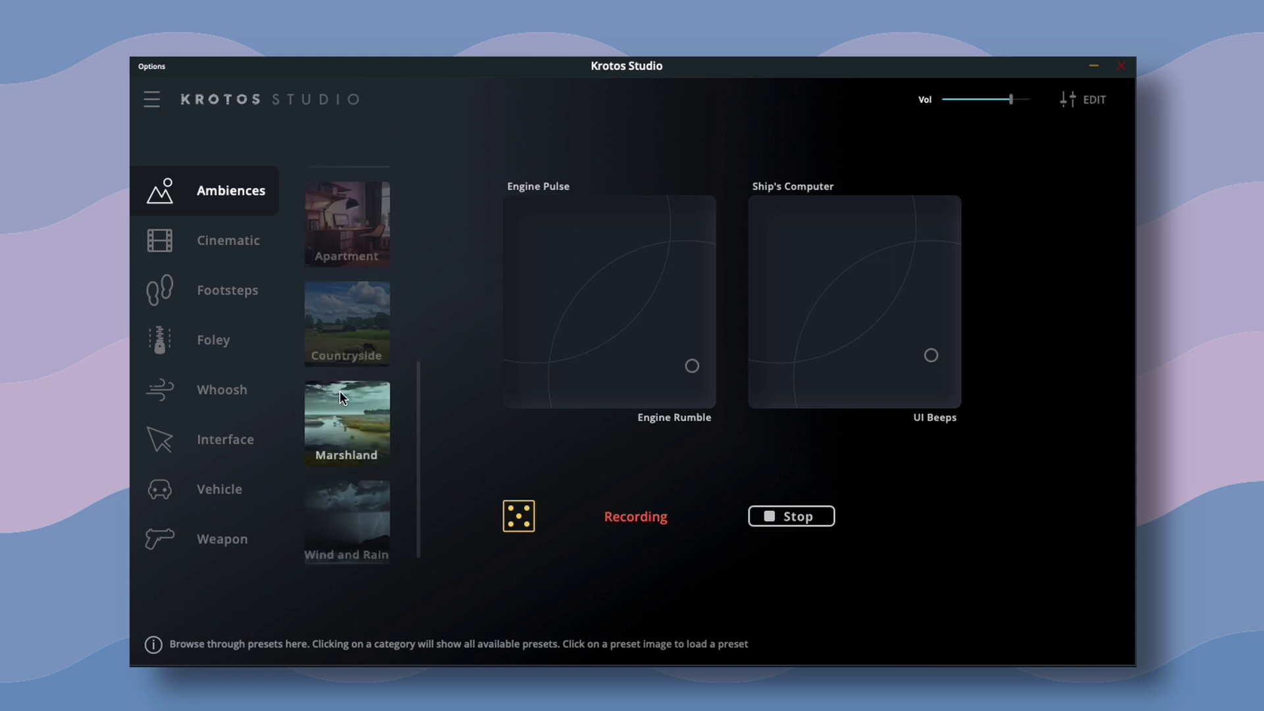
{"action": "left_click_drag", "start_coordinate": [595, 325], "coordinate": [558, 279]}
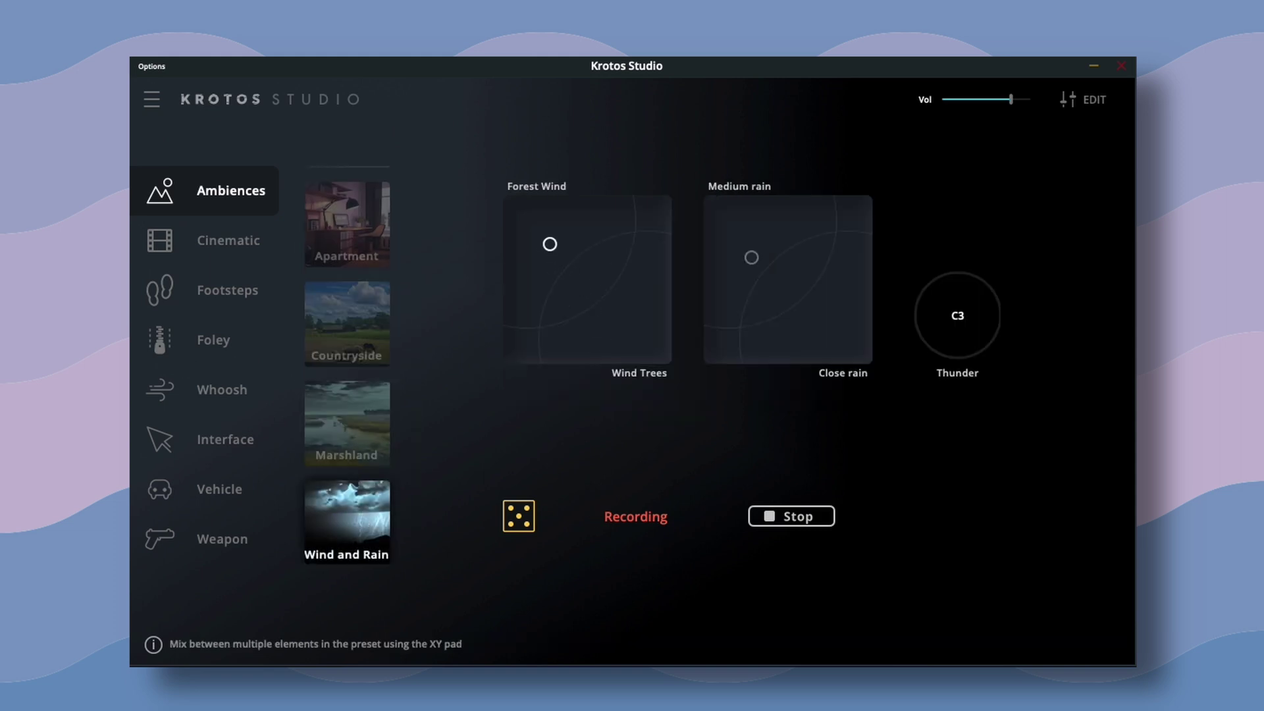
{"action": "left_click_drag", "start_coordinate": [751, 258], "coordinate": [814, 319]}
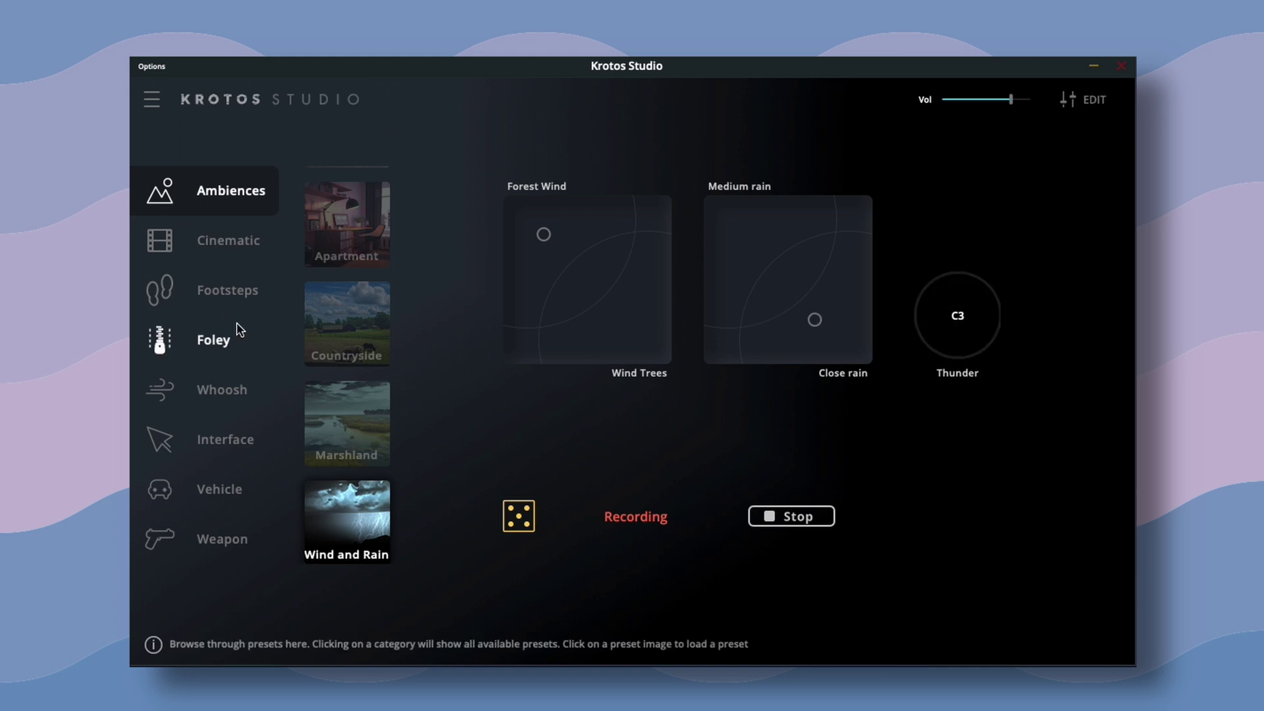
- Load the Rise and Hit preset from the Cinematic category and set its macro knob to 0.70
{"action": "left_click", "coordinate": [246, 252]}
{"action": "scroll", "coordinate": [323, 339], "scroll_direction": "down", "scroll_amount": 2}
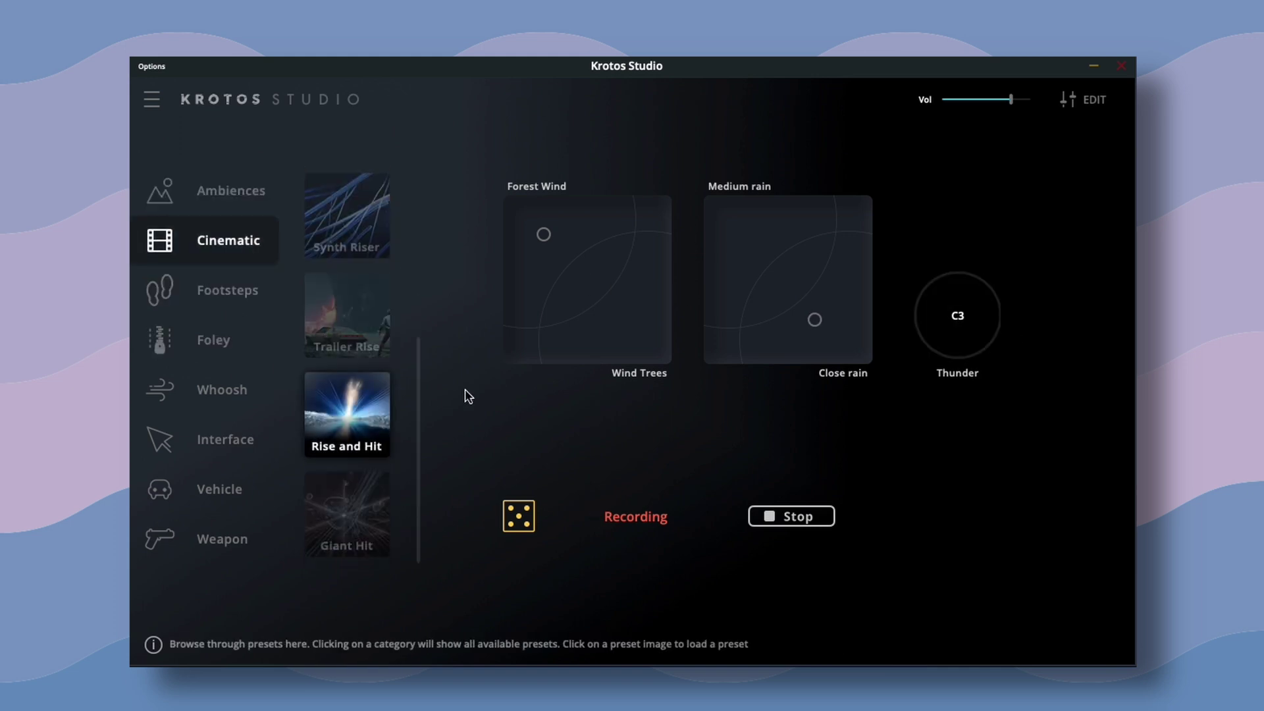
{"action": "mouse_move", "coordinate": [811, 367]}
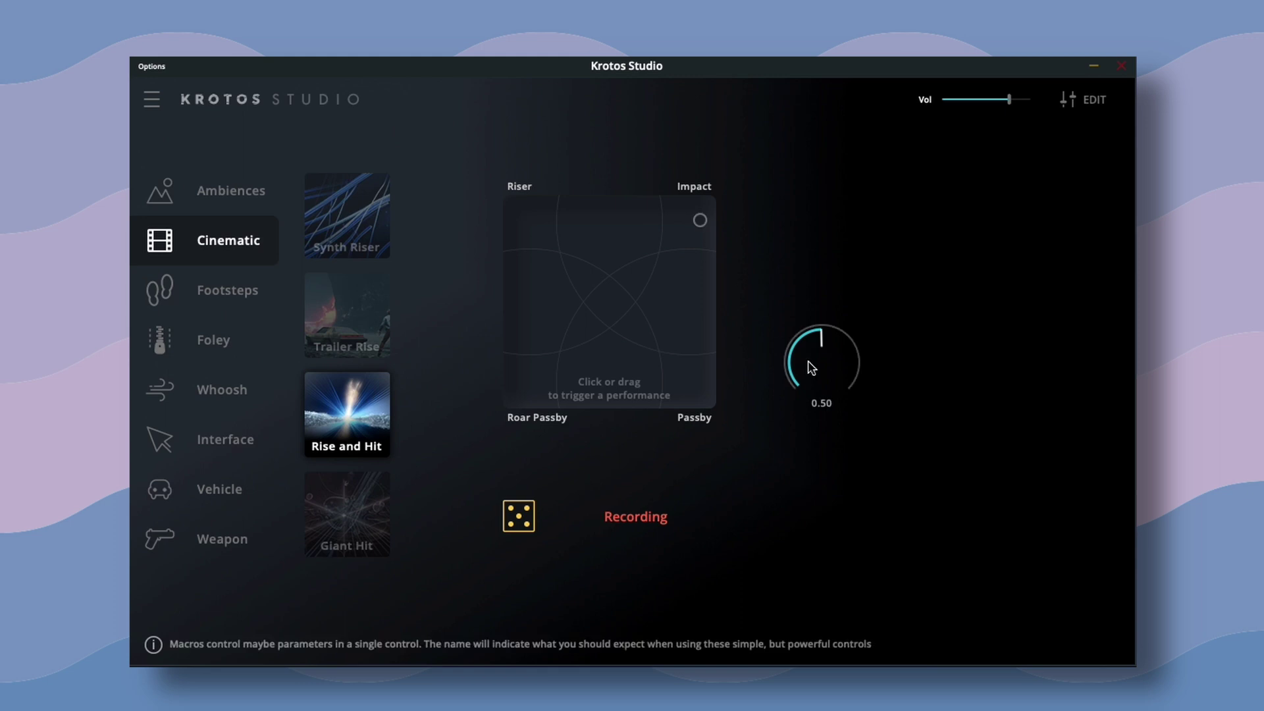
{"action": "left_click_drag", "start_coordinate": [811, 366], "coordinate": [817, 324]}
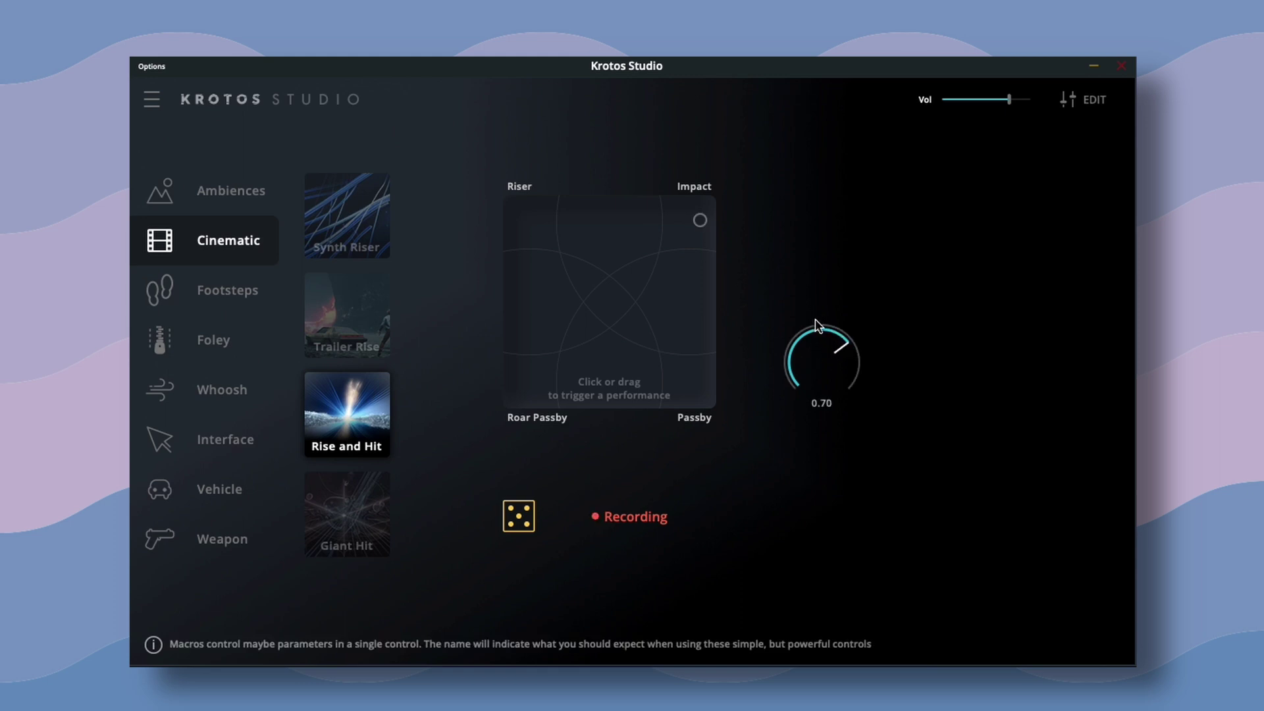
- Sweep the Trailer Rise preset from Riser to Impact, and set the Giant Hit preset's Pitch to 0.72
{"action": "left_click", "coordinate": [384, 347]}
{"action": "left_click_drag", "start_coordinate": [566, 217], "coordinate": [669, 215]}
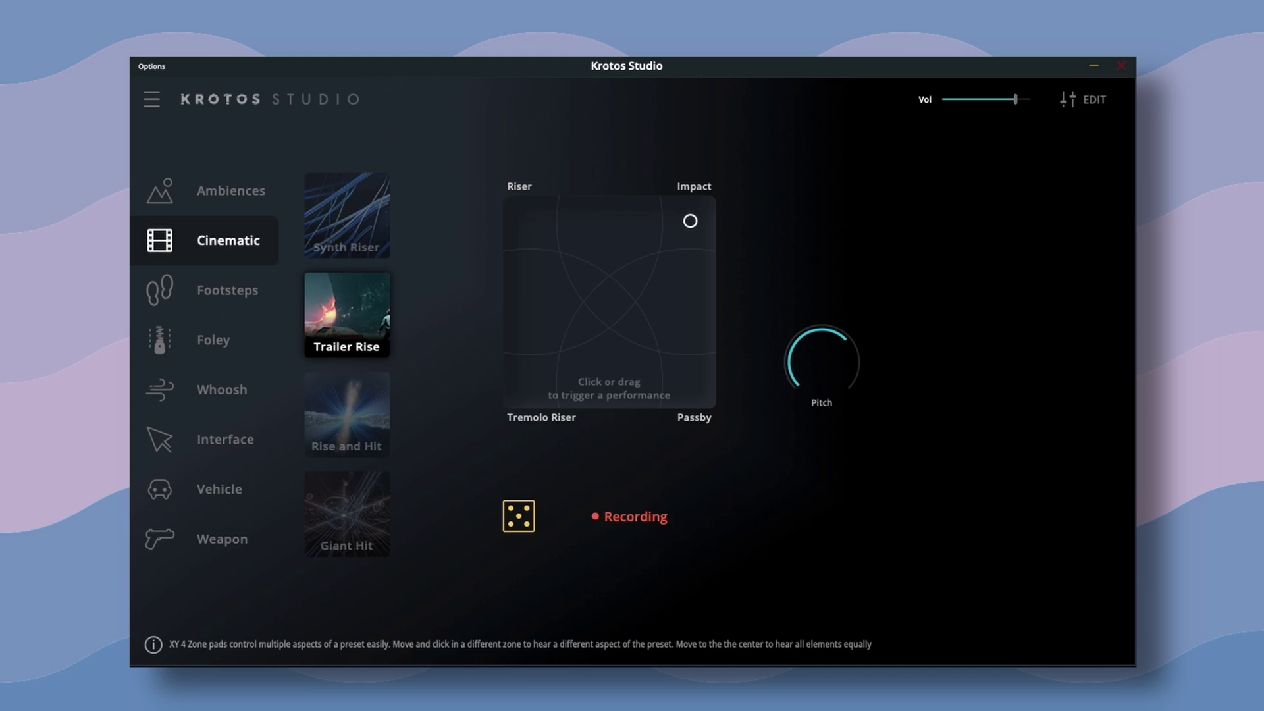
{"action": "left_click", "coordinate": [374, 499]}
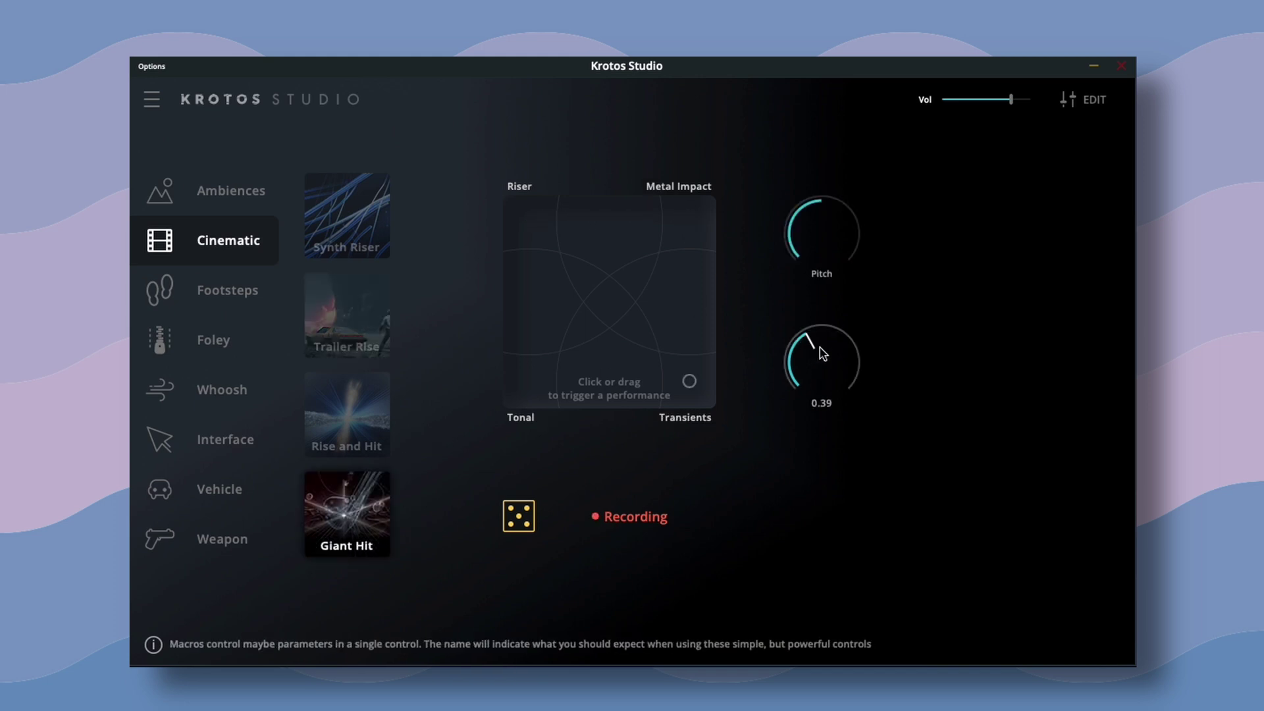
{"action": "left_click_drag", "start_coordinate": [825, 263], "coordinate": [830, 196]}
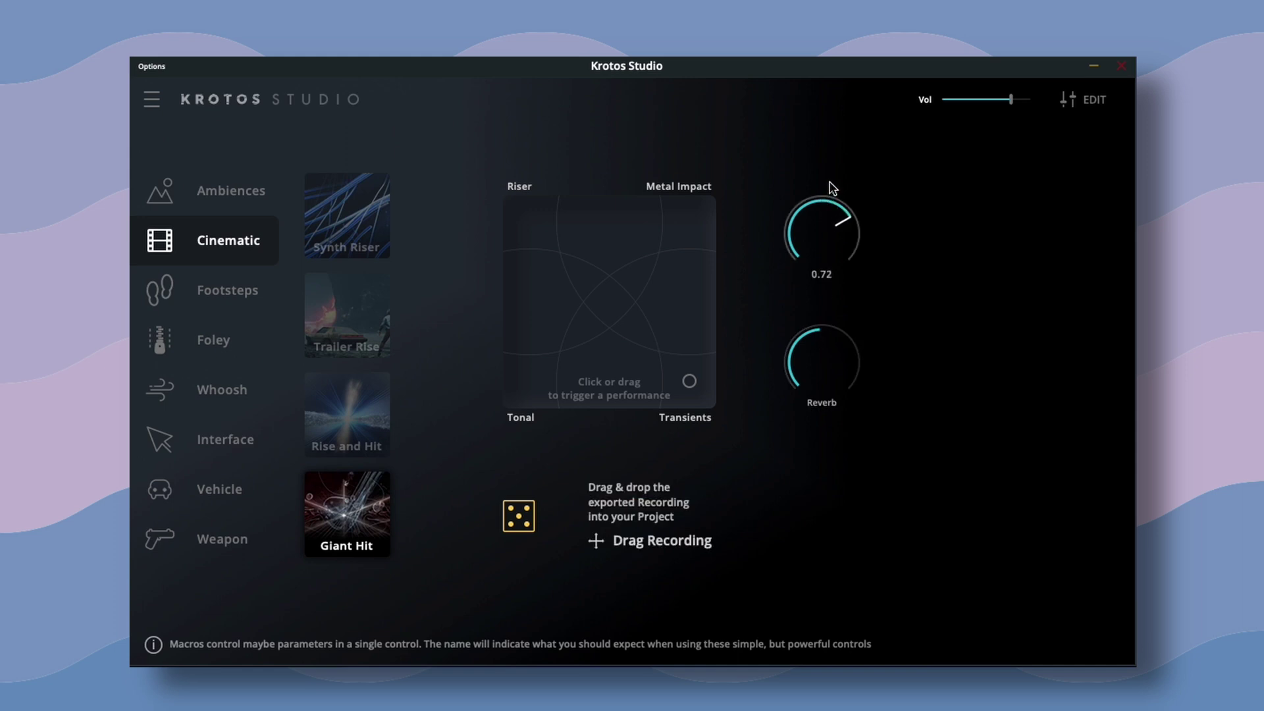
- Perform the Boots footsteps in the Puddles, Gritty and Clean zones, ending with the Stop sound
{"action": "left_click", "coordinate": [227, 289]}
{"action": "left_click", "coordinate": [686, 384]}
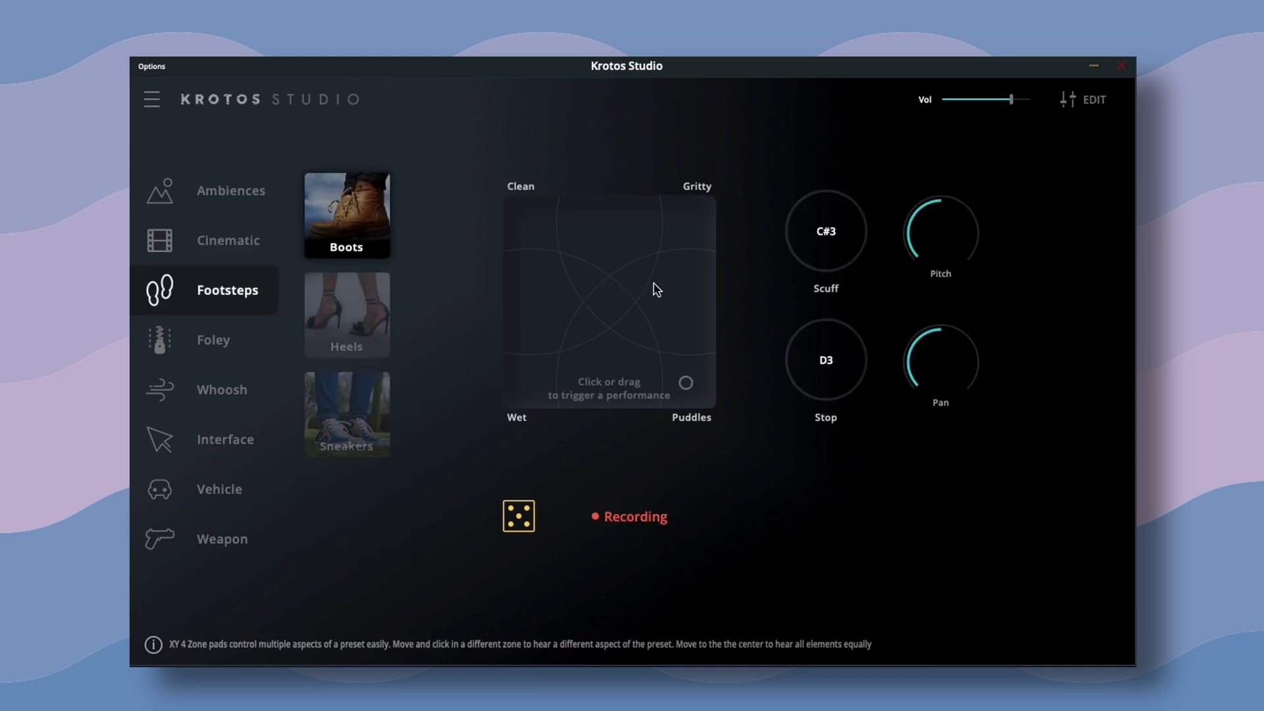
{"action": "left_click", "coordinate": [696, 382]}
{"action": "left_click", "coordinate": [689, 222]}
{"action": "left_click", "coordinate": [522, 225]}
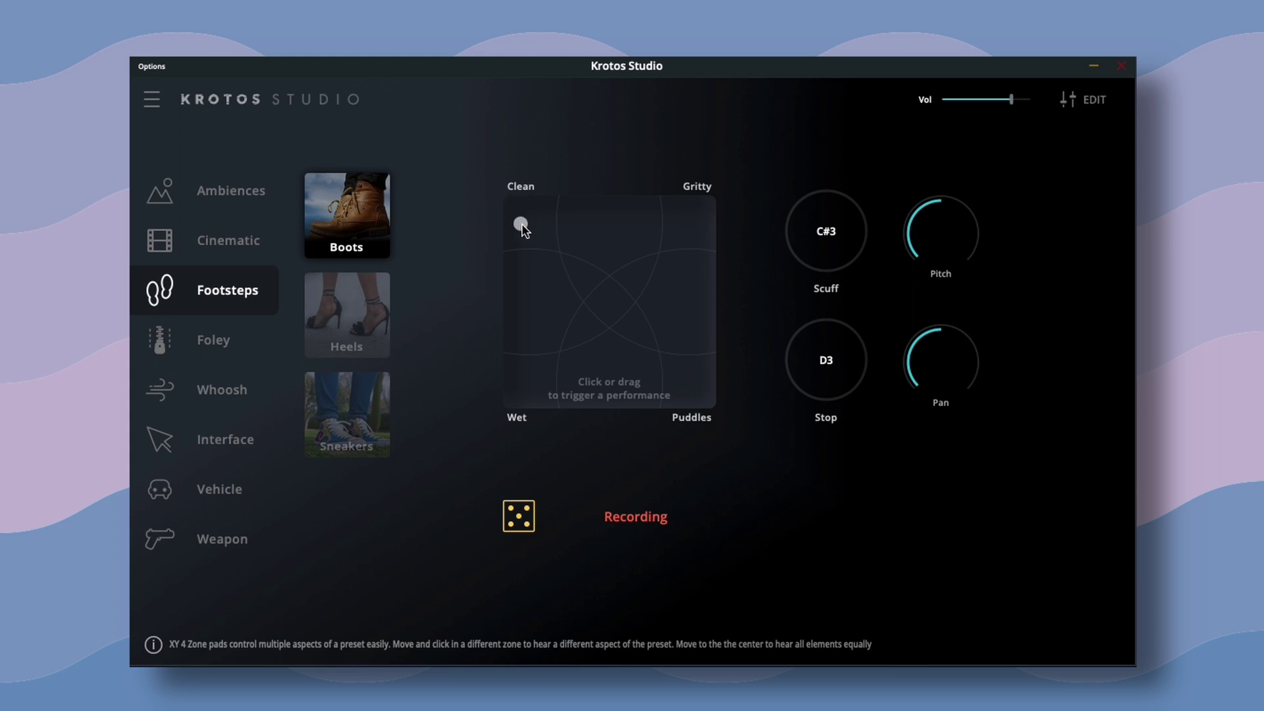
{"action": "left_click", "coordinate": [826, 362]}
- Load the Keyboard 1 preset in the Foley category and trigger its Type Soft, Type Hard and Spacebar sounds
{"action": "left_click", "coordinate": [210, 339]}
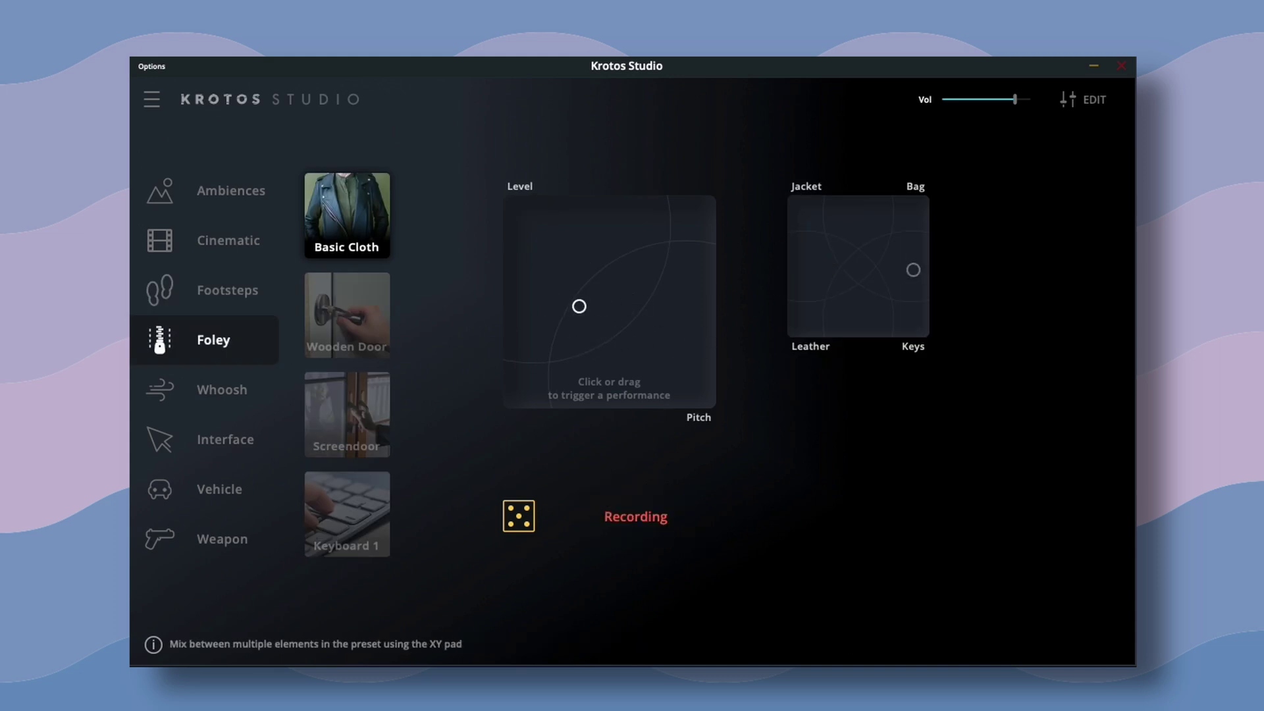
{"action": "left_click", "coordinate": [347, 514]}
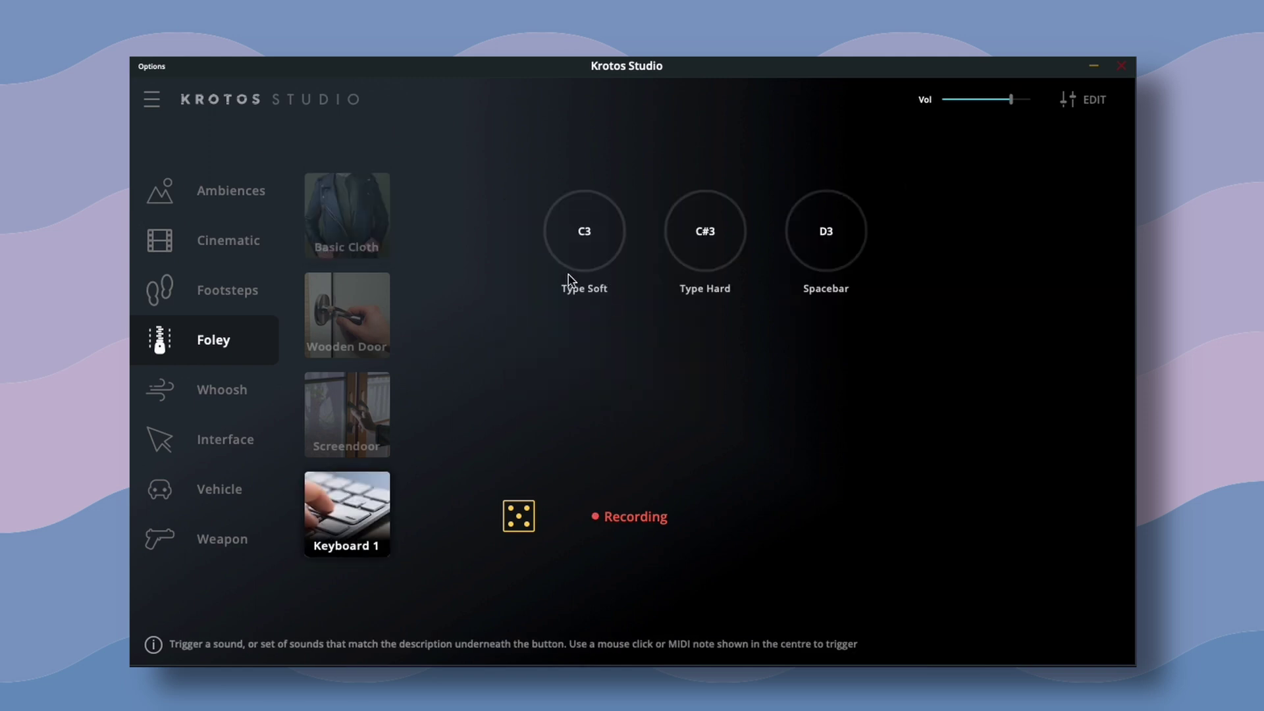
{"action": "left_click", "coordinate": [587, 254]}
{"action": "left_click", "coordinate": [700, 254]}
{"action": "left_click", "coordinate": [575, 248]}
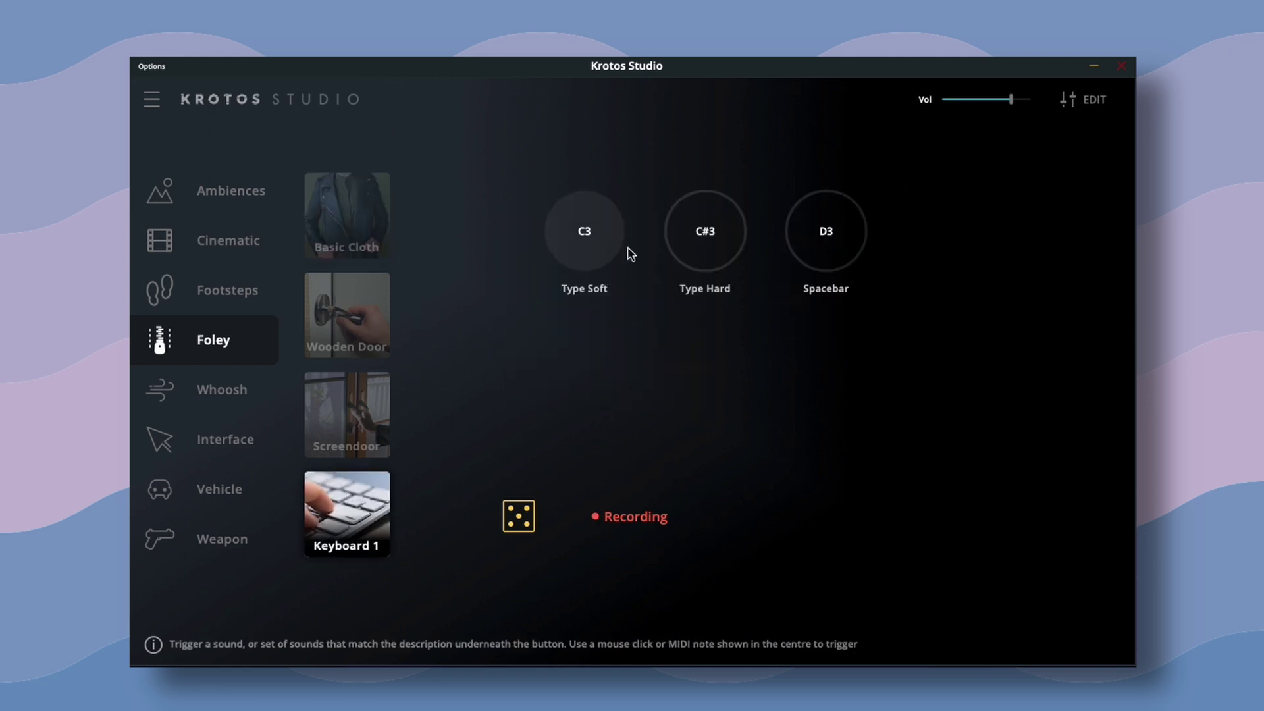
{"action": "left_click", "coordinate": [742, 247]}
{"action": "left_click", "coordinate": [826, 241]}
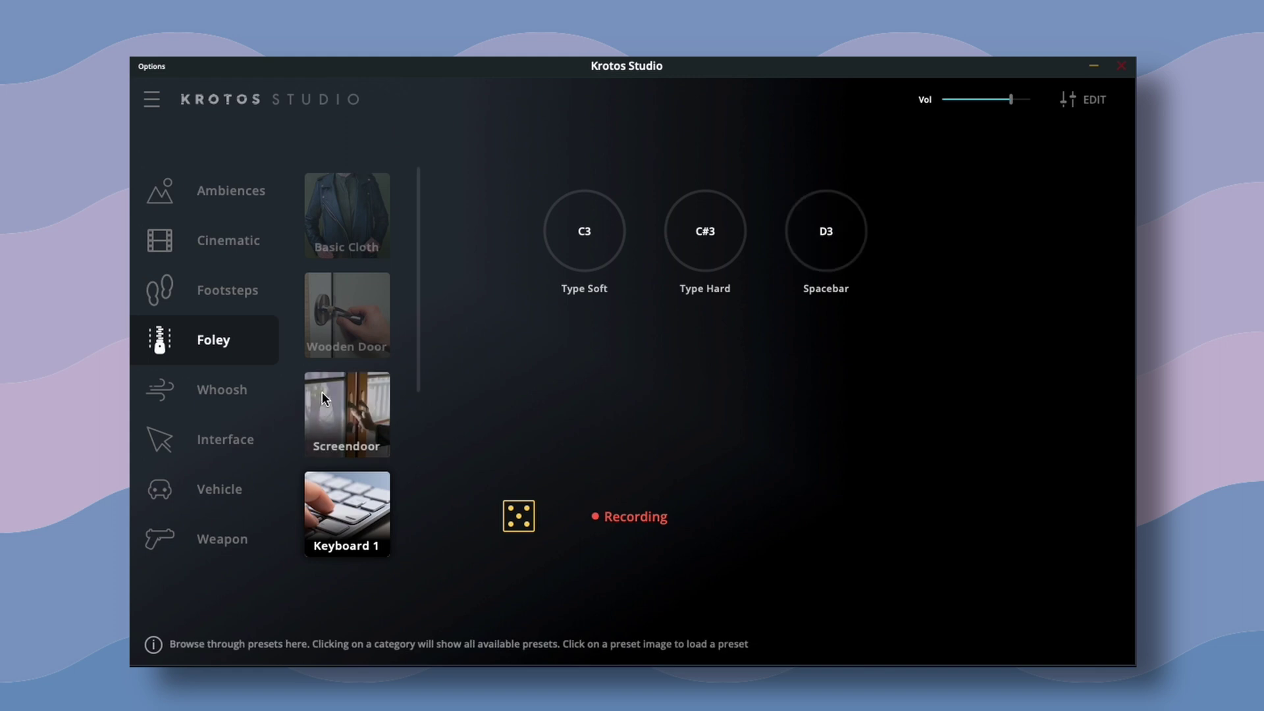
- Load the Car Foley preset and trigger its Seatbelt, Open Door and Close Door sounds
{"action": "scroll", "coordinate": [322, 393], "scroll_direction": "down", "scroll_amount": 3}
{"action": "left_click", "coordinate": [347, 513]}
{"action": "left_click", "coordinate": [796, 248]}
{"action": "left_click", "coordinate": [718, 354]}
{"action": "left_click", "coordinate": [823, 248]}
{"action": "left_click", "coordinate": [822, 356]}
{"action": "left_click", "coordinate": [836, 362]}
{"action": "left_click", "coordinate": [717, 370]}
{"action": "left_click", "coordinate": [832, 375]}
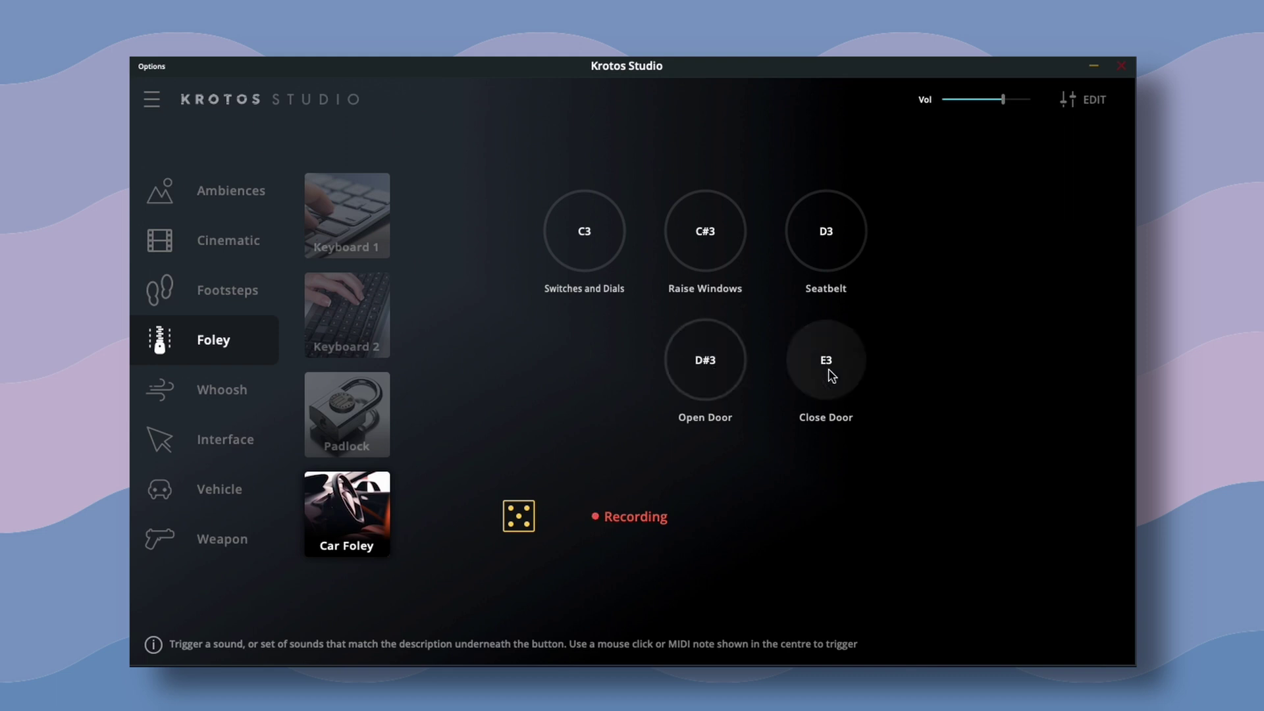
- Load the Hybrid and Fire presets in the Whoosh category, and open the Interface category
{"action": "left_click", "coordinate": [212, 412]}
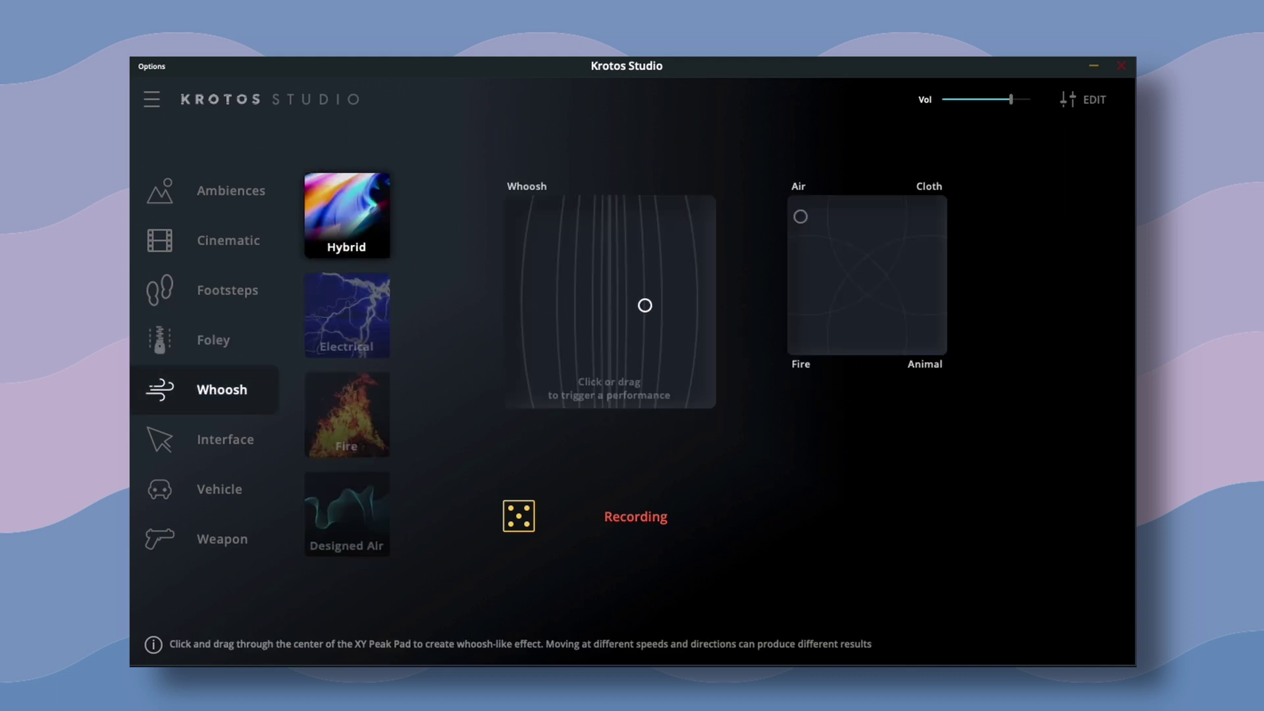
{"action": "left_click", "coordinate": [347, 415]}
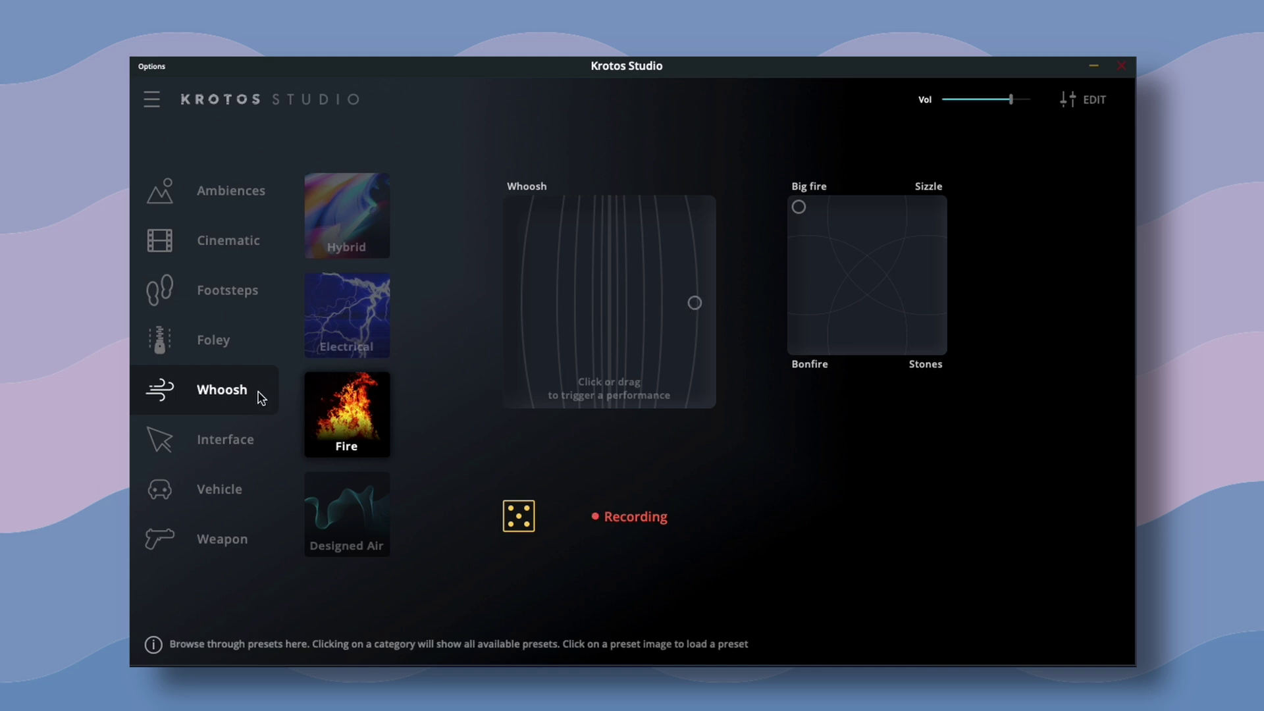
{"action": "left_click", "coordinate": [223, 439]}
- Lower the Passby Level of the Wet Driving vehicle preset and shift its mix from Wipers toward Windscreen Rain
{"action": "left_click", "coordinate": [256, 486]}
{"action": "left_click", "coordinate": [601, 276]}
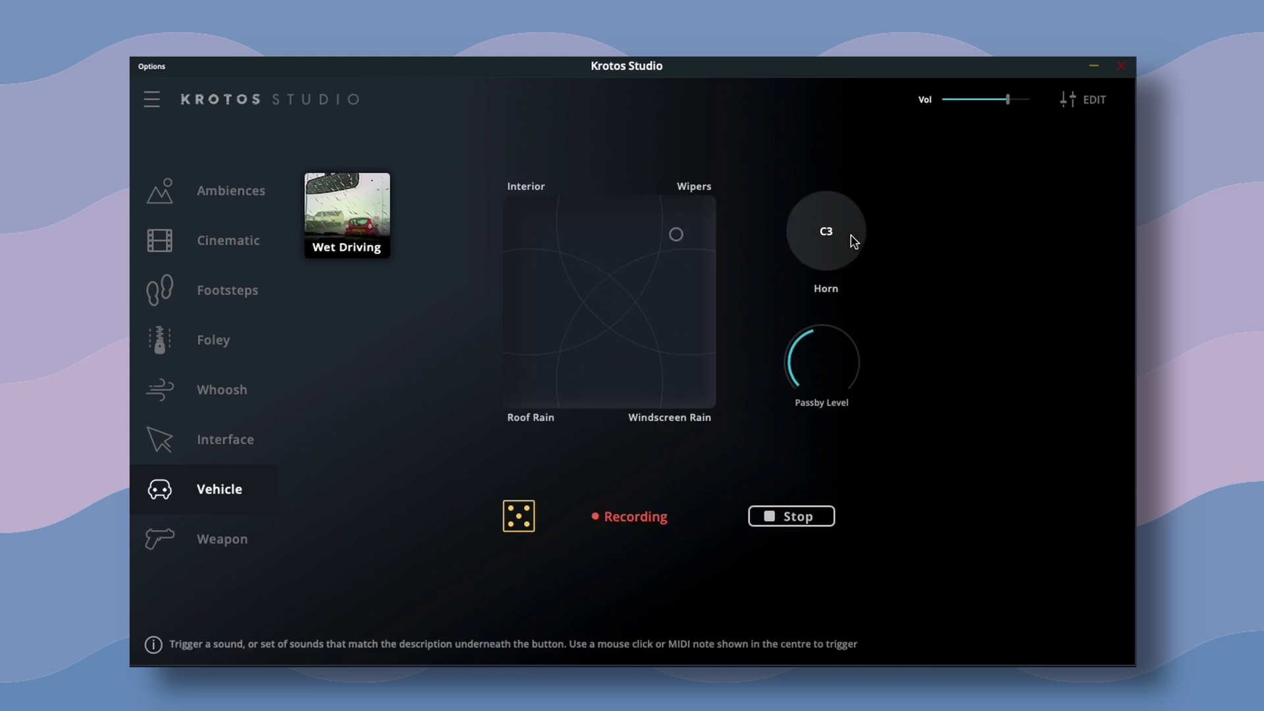
{"action": "mouse_move", "coordinate": [815, 373]}
{"action": "left_mouse_down"}
{"action": "mouse_move", "coordinate": [818, 307]}
{"action": "mouse_move", "coordinate": [816, 388]}
{"action": "left_mouse_up"}
{"action": "left_click_drag", "start_coordinate": [676, 234], "coordinate": [680, 335]}
- Load the 9mm Pistol weapon preset, adjust its Power and Pitch knobs, and fire a shot at the Close end
{"action": "left_click", "coordinate": [234, 539]}
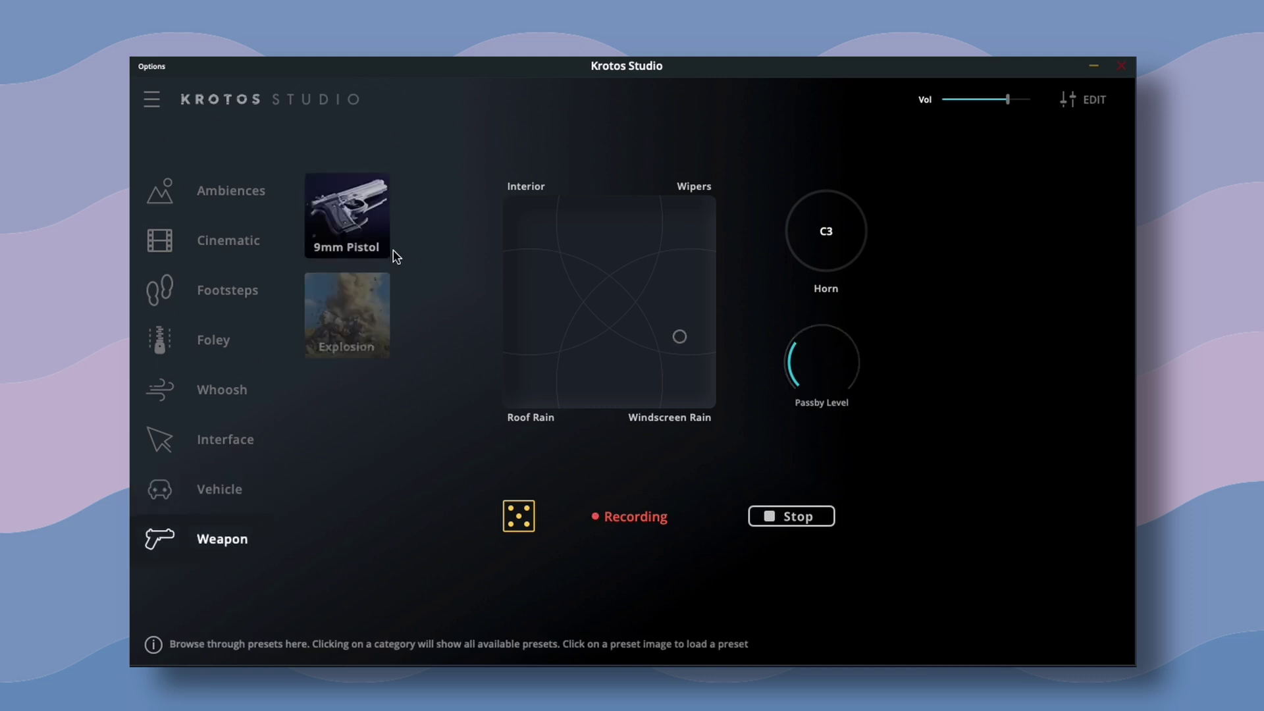
{"action": "left_click", "coordinate": [368, 248]}
{"action": "left_click_drag", "start_coordinate": [941, 361], "coordinate": [936, 403]}
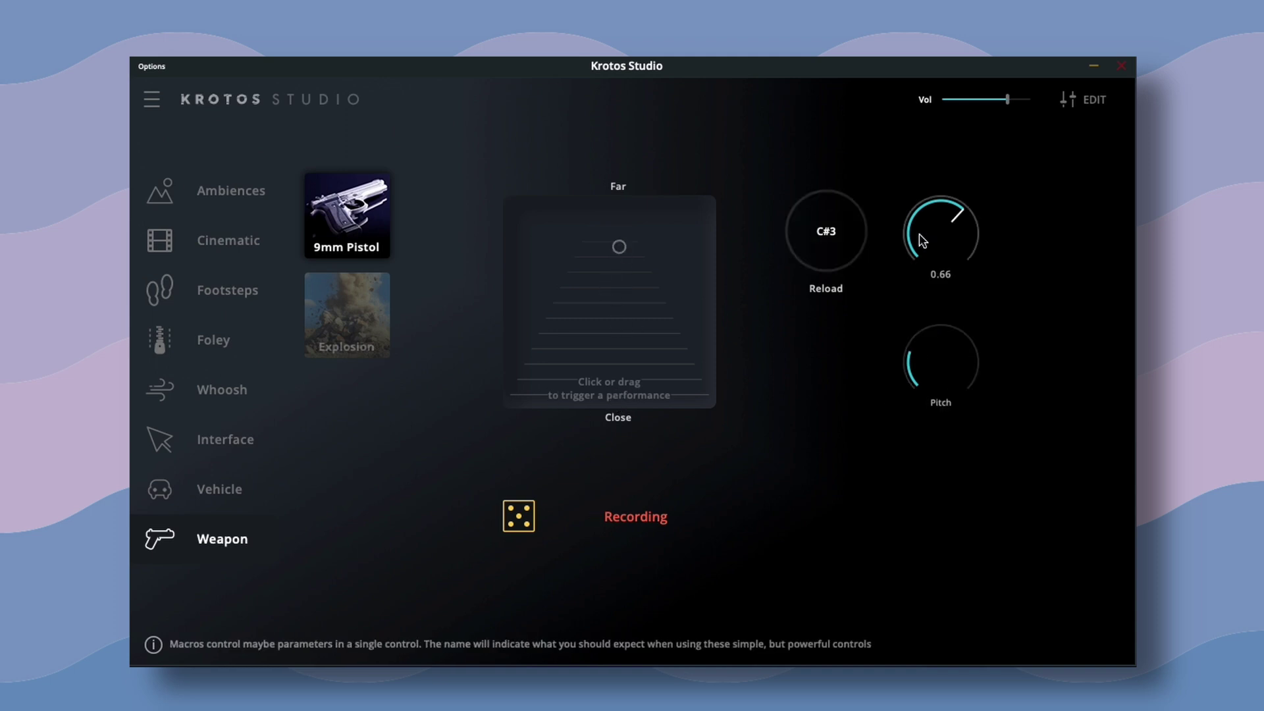
{"action": "left_click_drag", "start_coordinate": [927, 236], "coordinate": [935, 179]}
{"action": "left_click_drag", "start_coordinate": [954, 353], "coordinate": [947, 319]}
{"action": "left_click", "coordinate": [648, 395]}
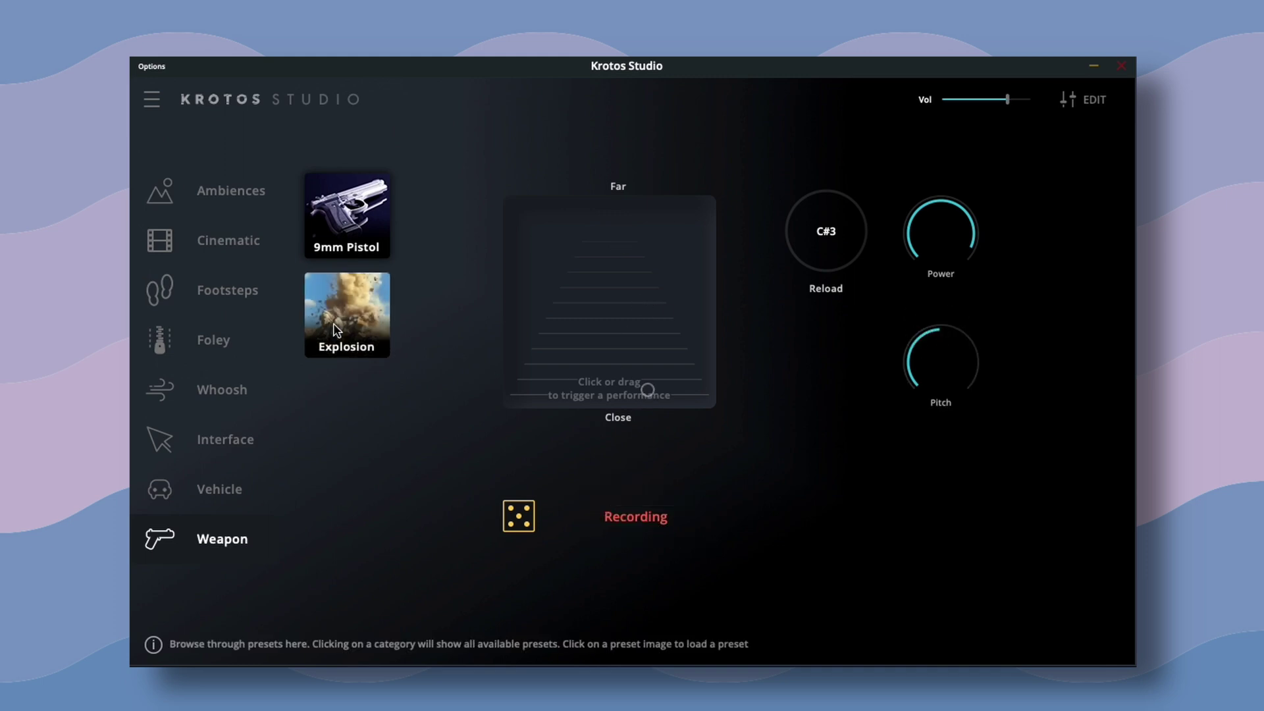
{"action": "key", "text": "Down"}
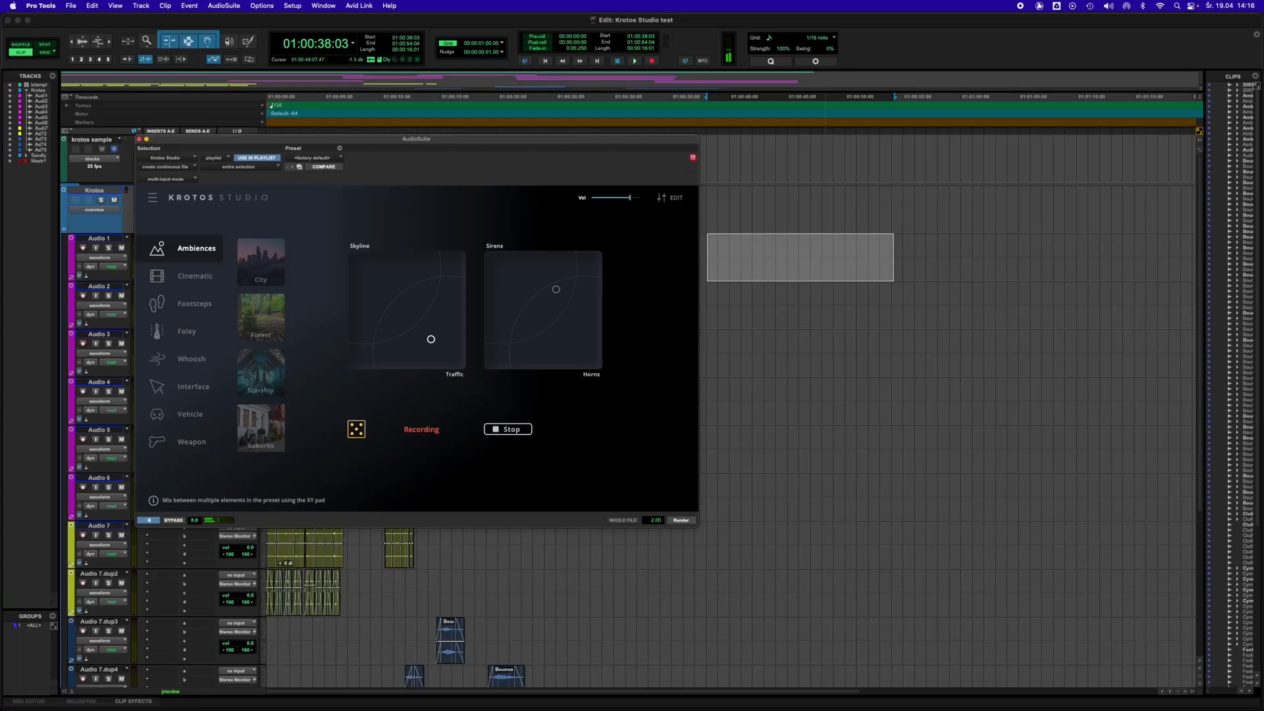
- Render the City ambience performance into the selected Audio 1 range in Pro Tools with AudioSuite
{"action": "left_click", "coordinate": [693, 521]}
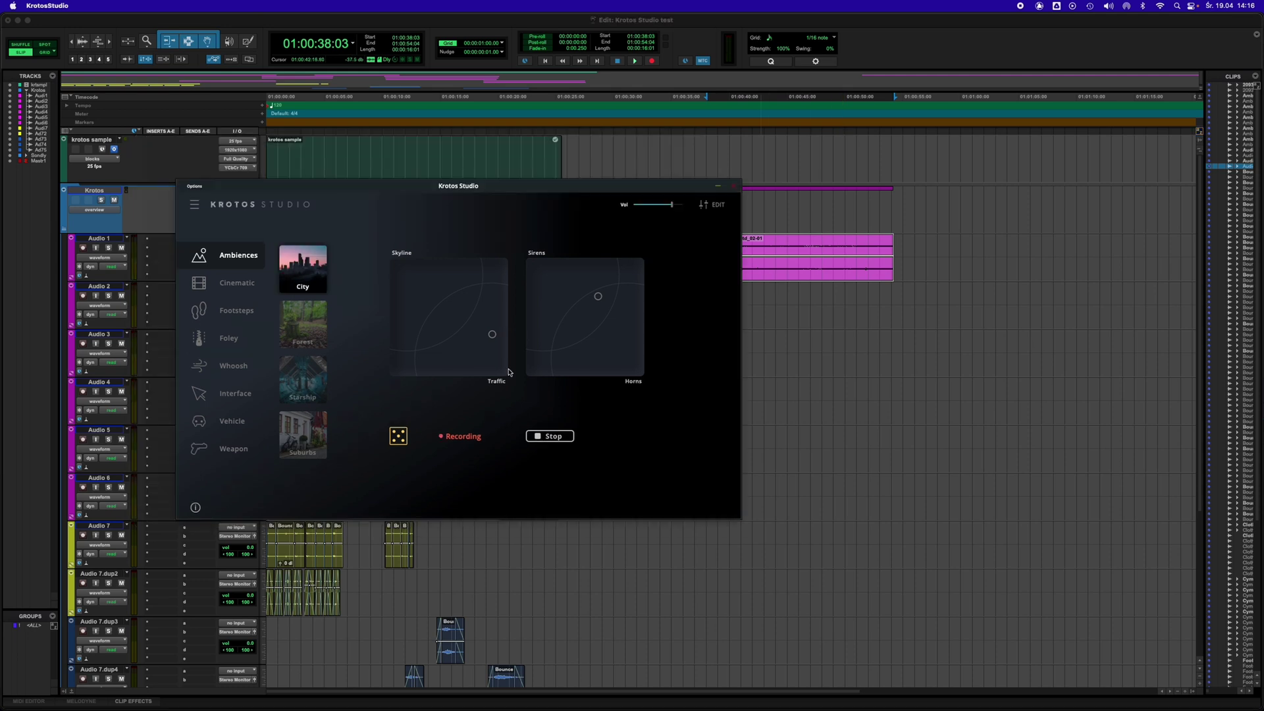
- Stop the City performance in standalone Krotos Studio and place its recording on the Audio 2 track in Pro Tools
{"action": "left_click", "coordinate": [542, 435]}
{"action": "mouse_move", "coordinate": [472, 445]}
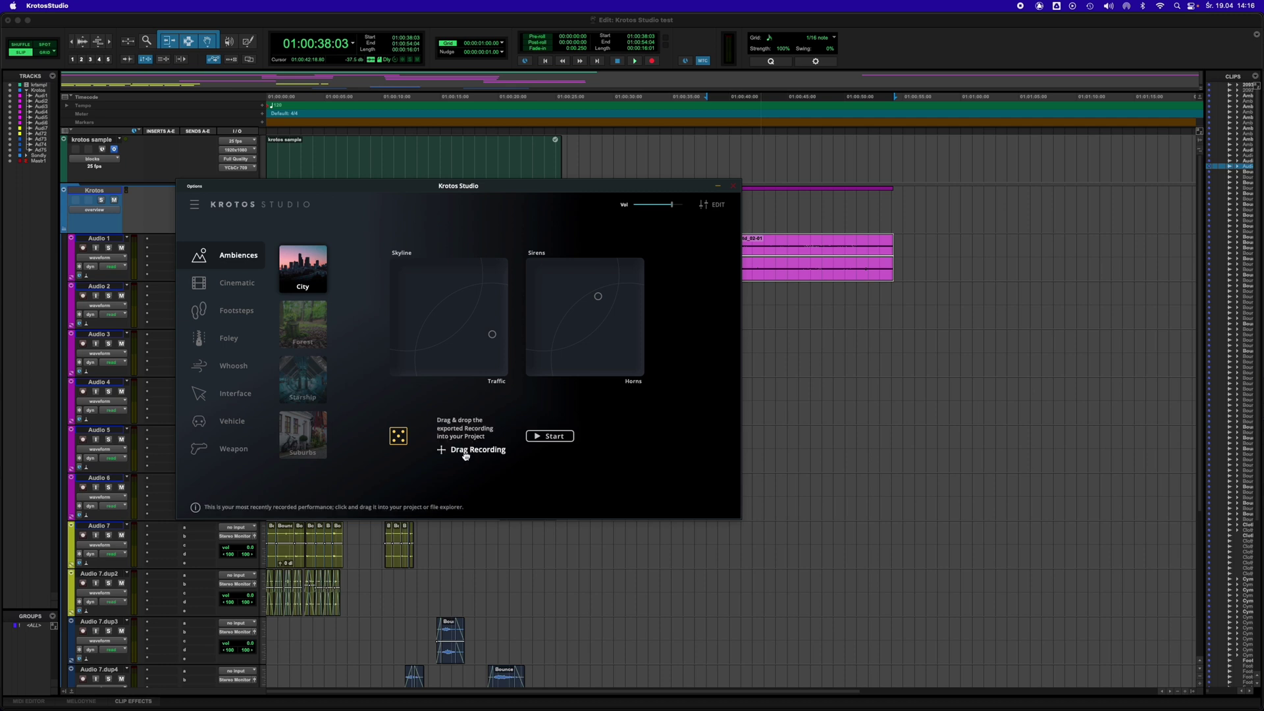
{"action": "left_click_drag", "start_coordinate": [749, 353], "coordinate": [788, 305]}
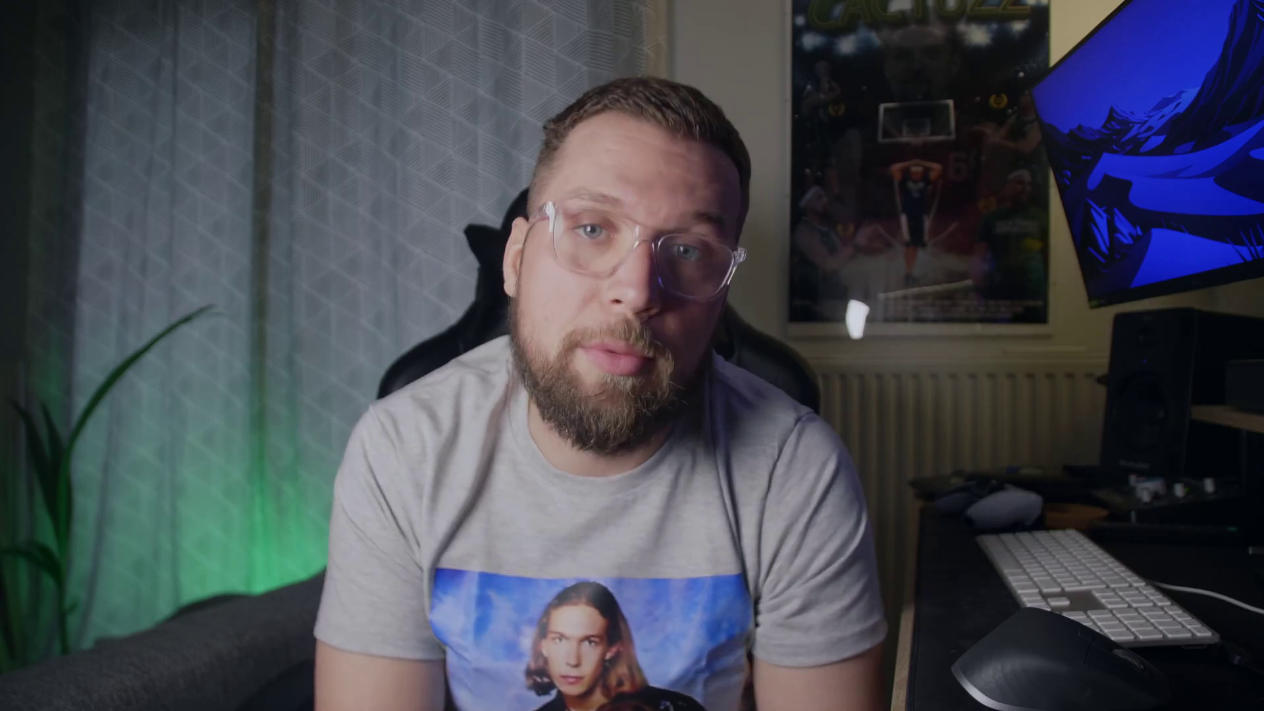